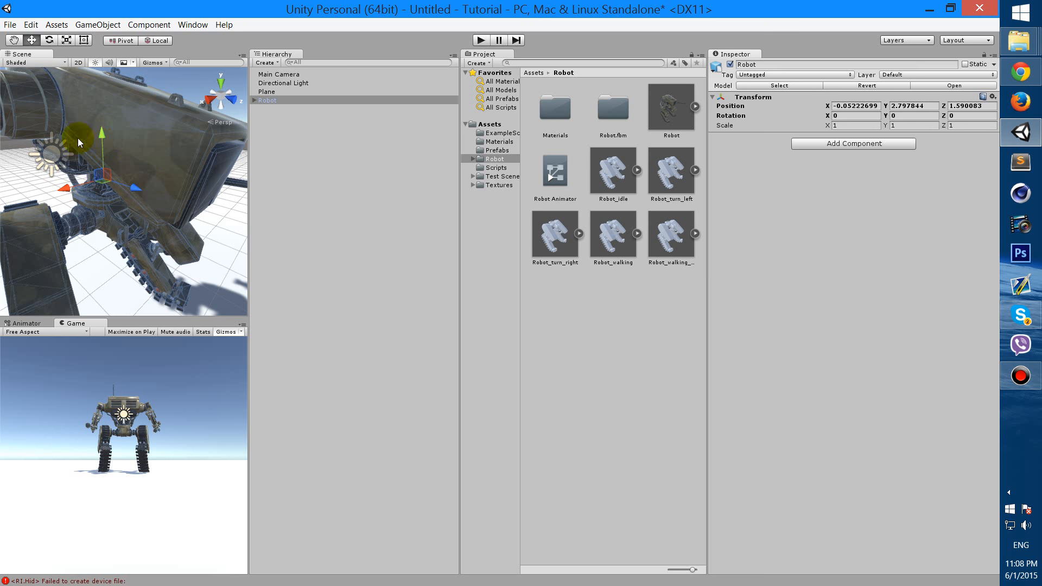
Zoom the Scene view in and back out on the robot model
scroll(131, 132, down, 4)
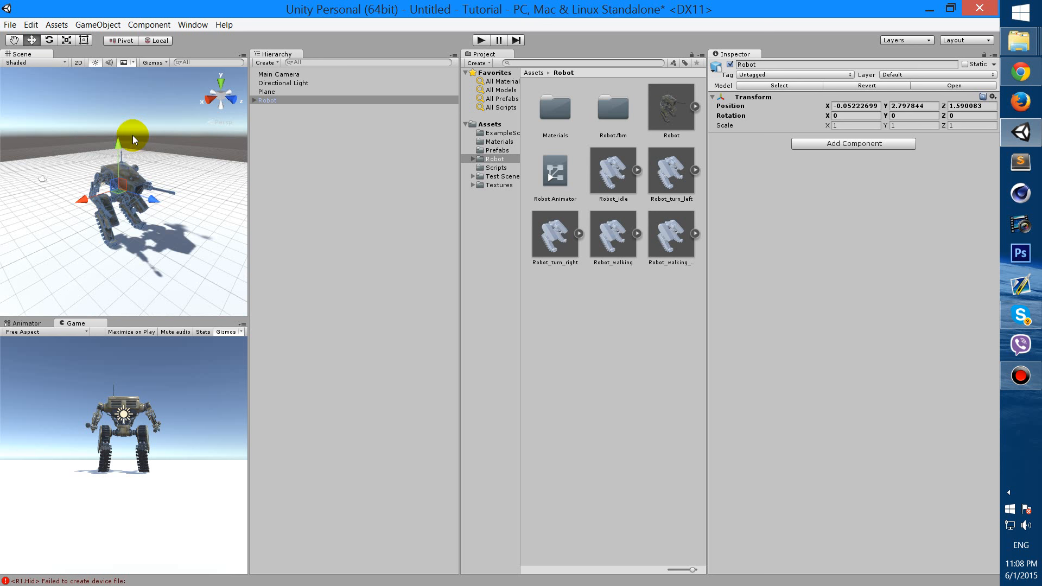
scroll(235, 120, up, 5)
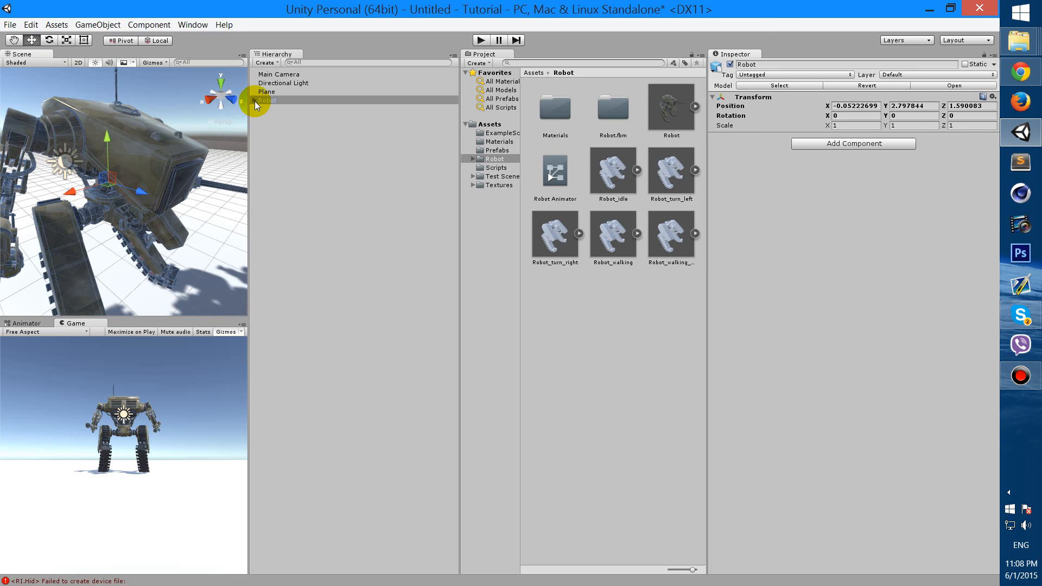
Expand the Robot in the Hierarchy and frame its Body part in the Scene view
click(253, 101)
click(288, 110)
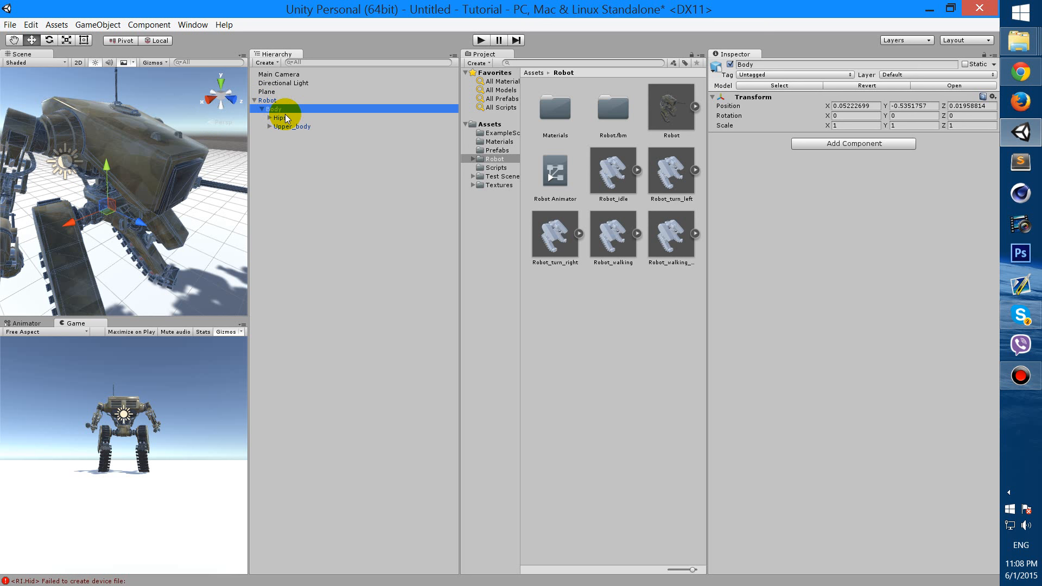
key(f)
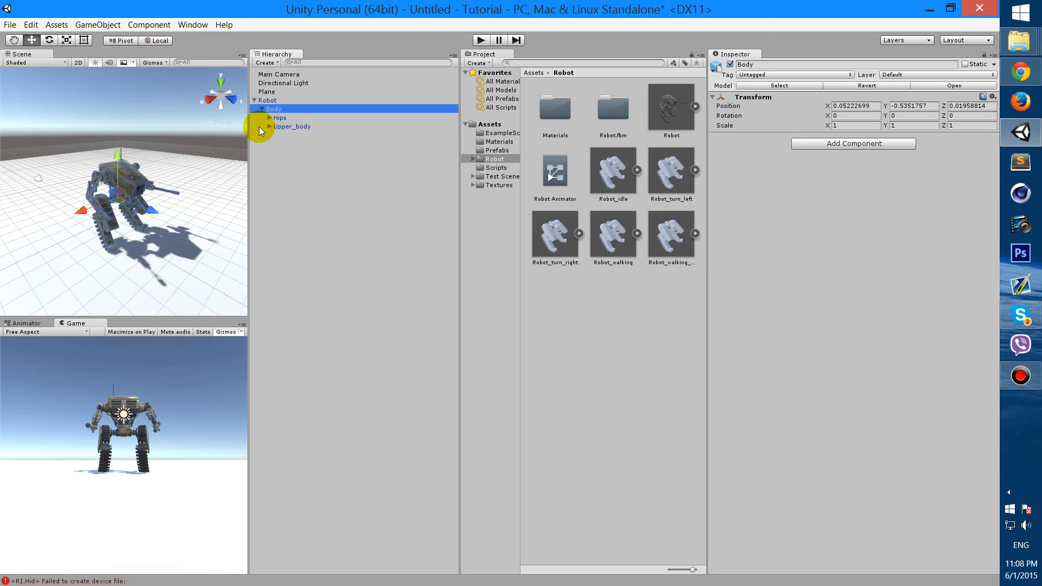
Select Upper_body, orbit around it up close, then reselect the Robot root object
click(284, 126)
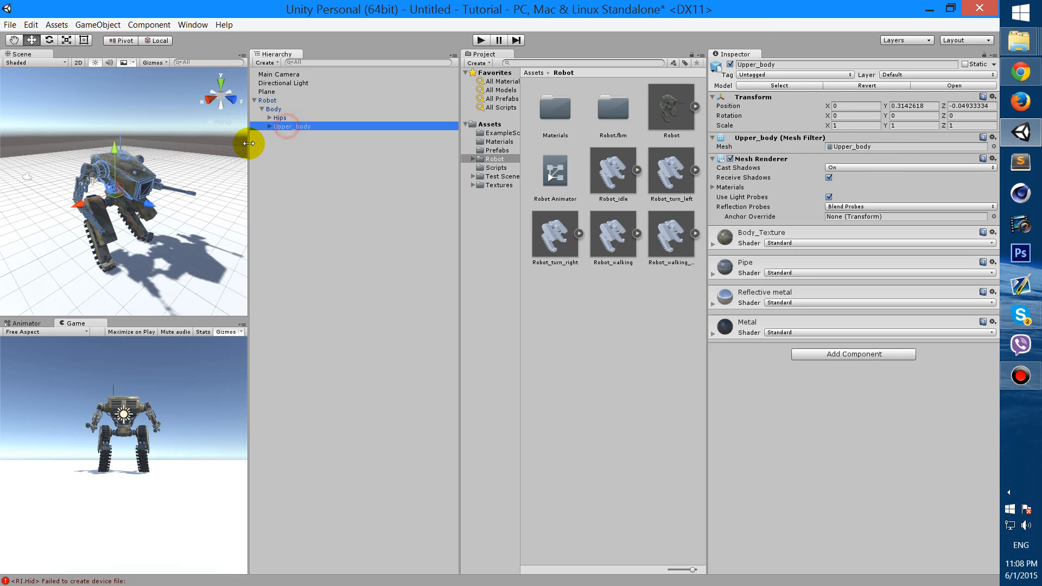
alt+drag(181, 177, 919, 107)
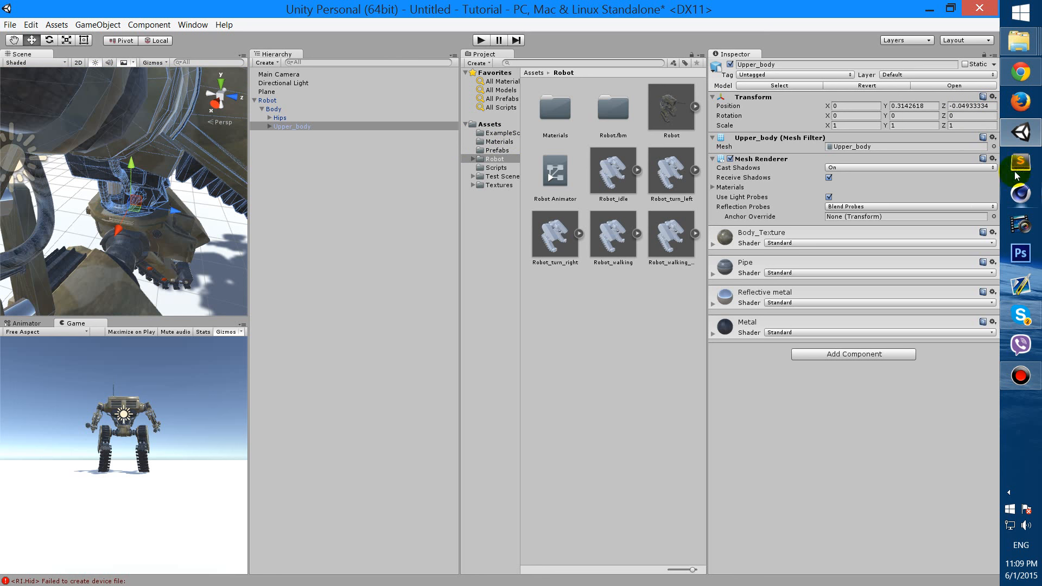
alt+drag(126, 191, 85, 173)
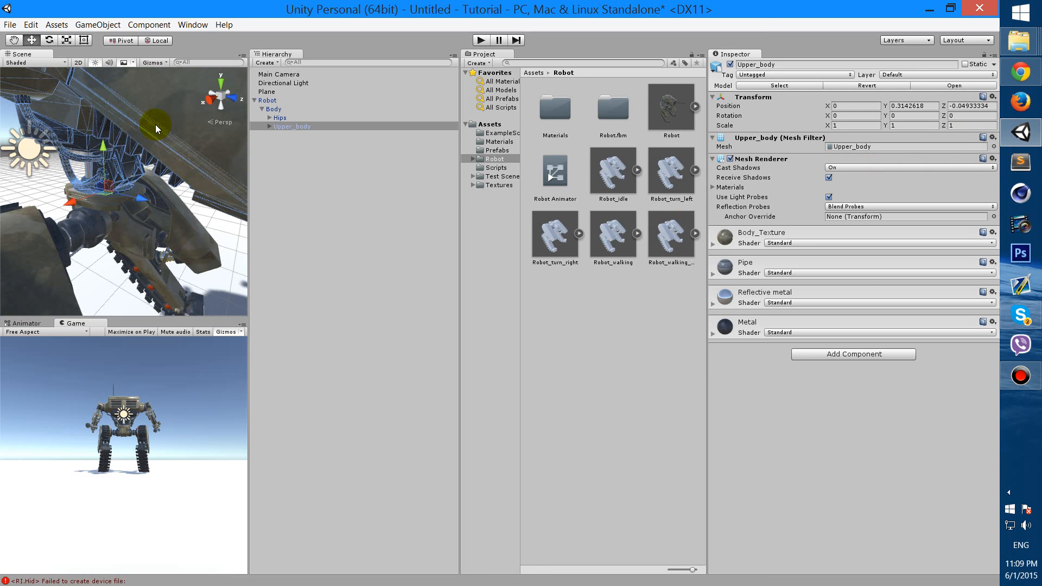
scroll(156, 125, down, 10)
scroll(153, 125, down, 2)
scroll(153, 125, up, 8)
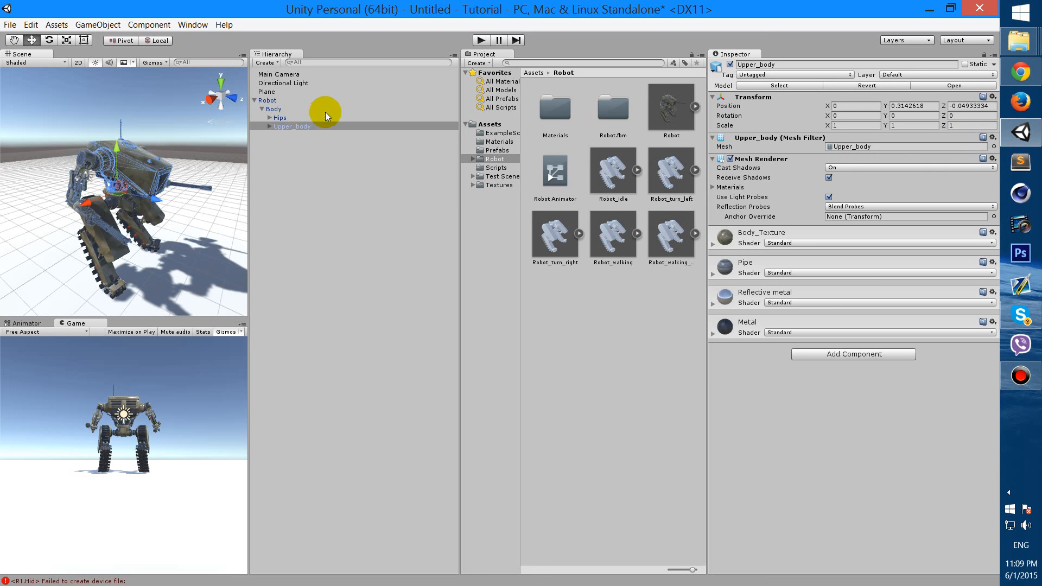
click(272, 101)
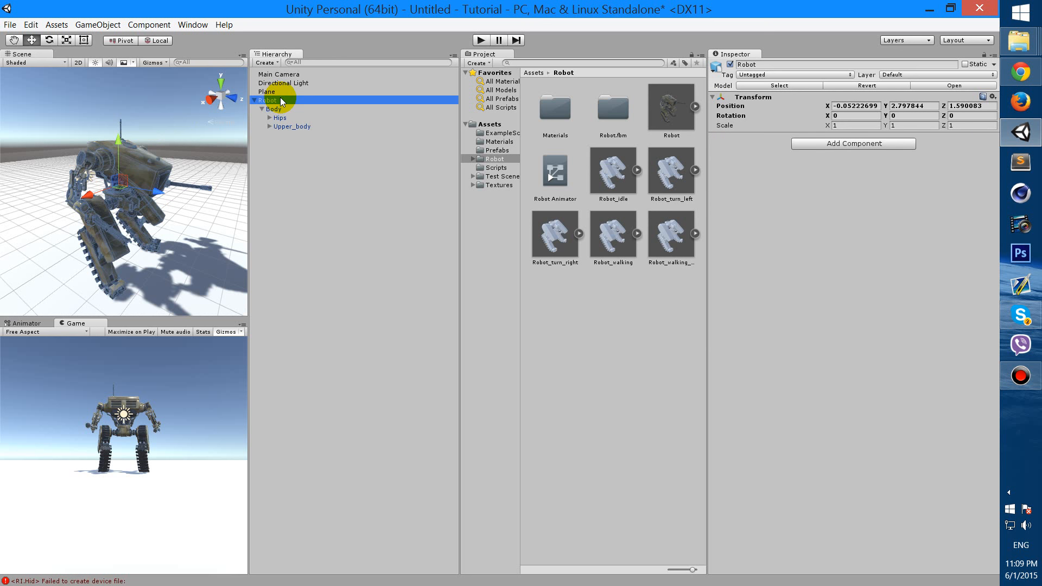
Confirm Generic rigs on the idle, turn left/right, walking and walking-backwards clips, then reselect Robot
click(662, 102)
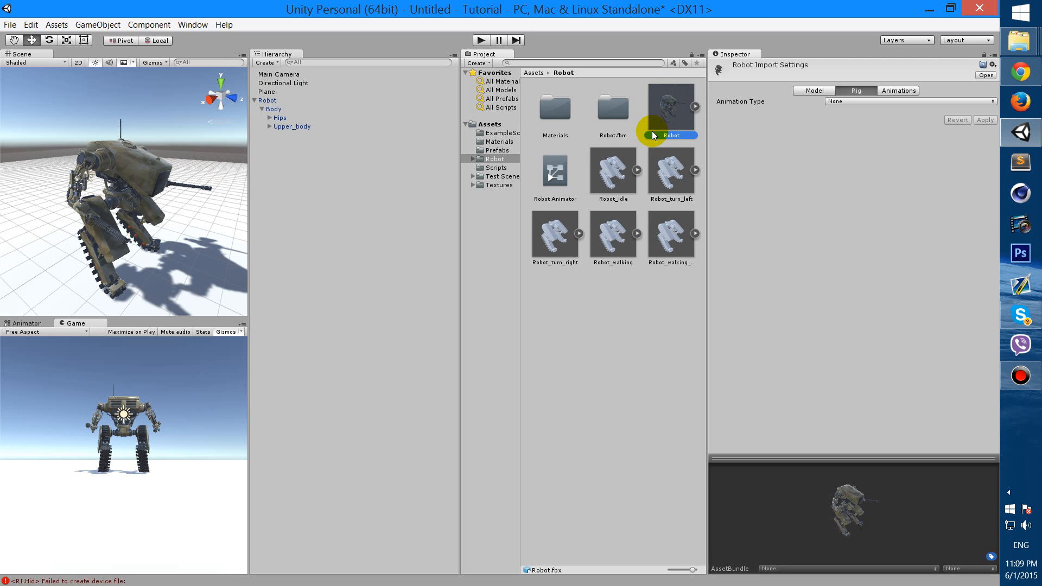
click(619, 175)
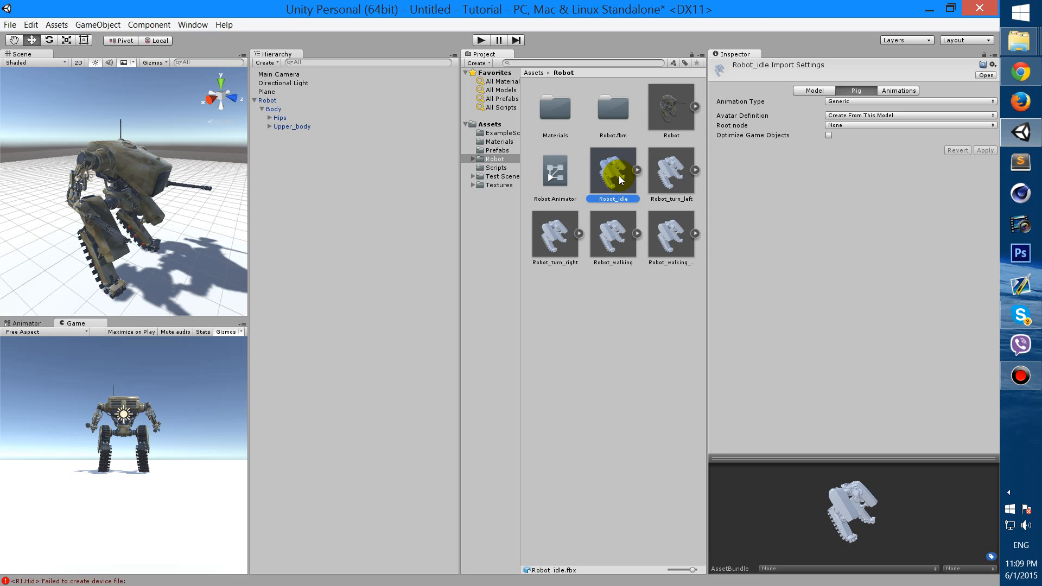
click(676, 174)
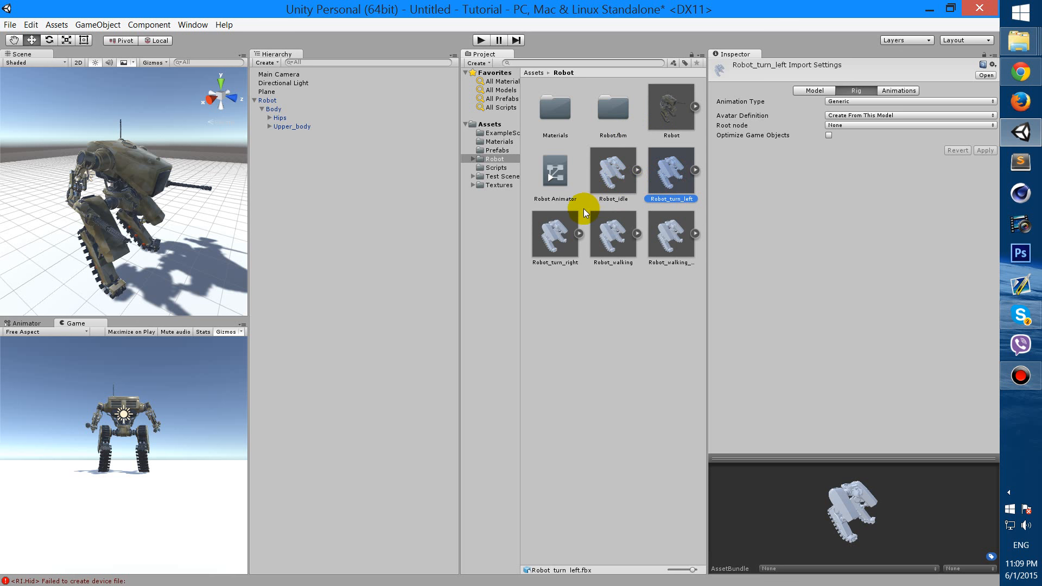
click(569, 223)
click(612, 229)
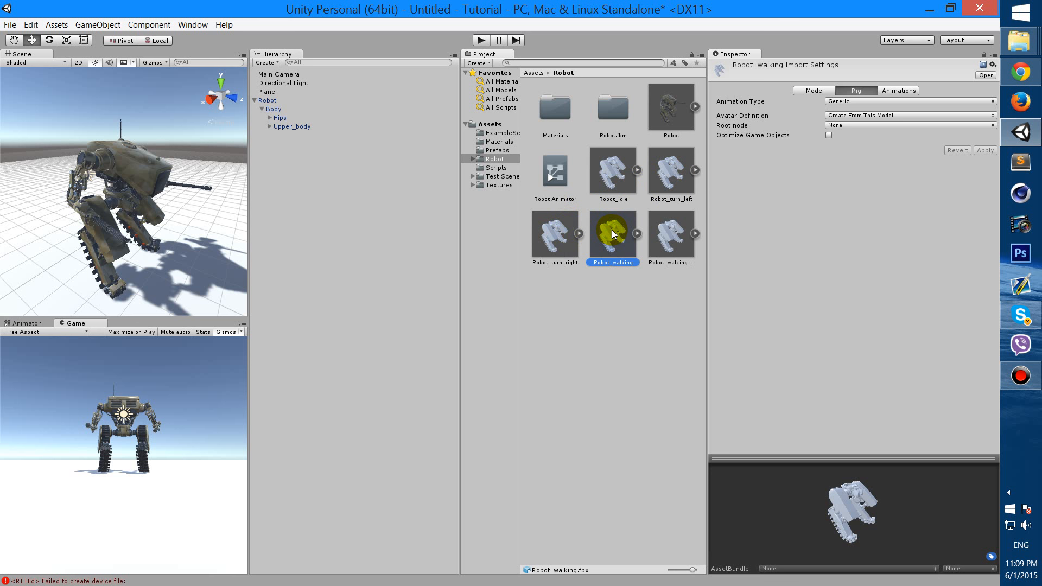
click(671, 229)
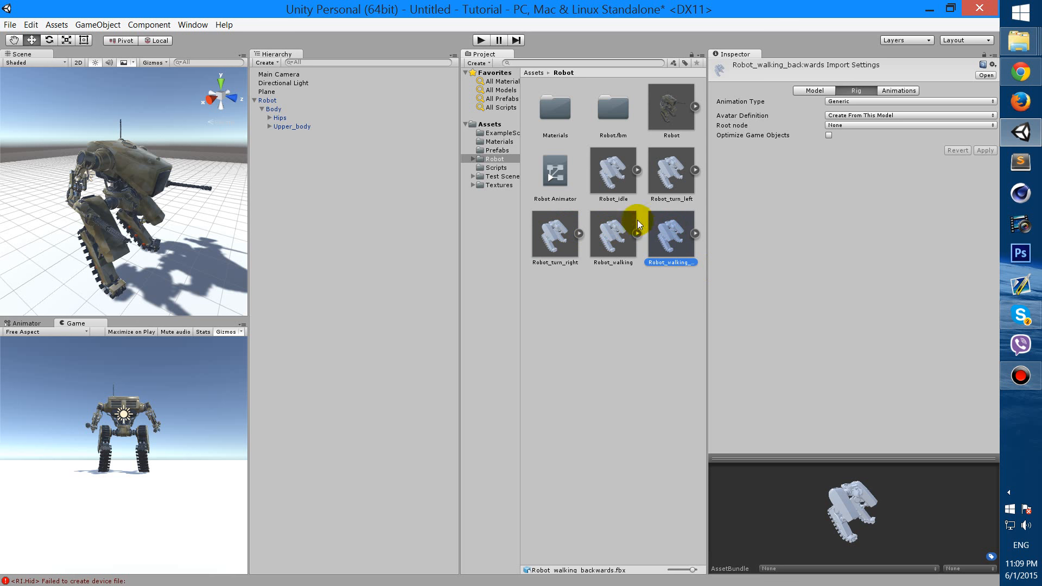
click(620, 161)
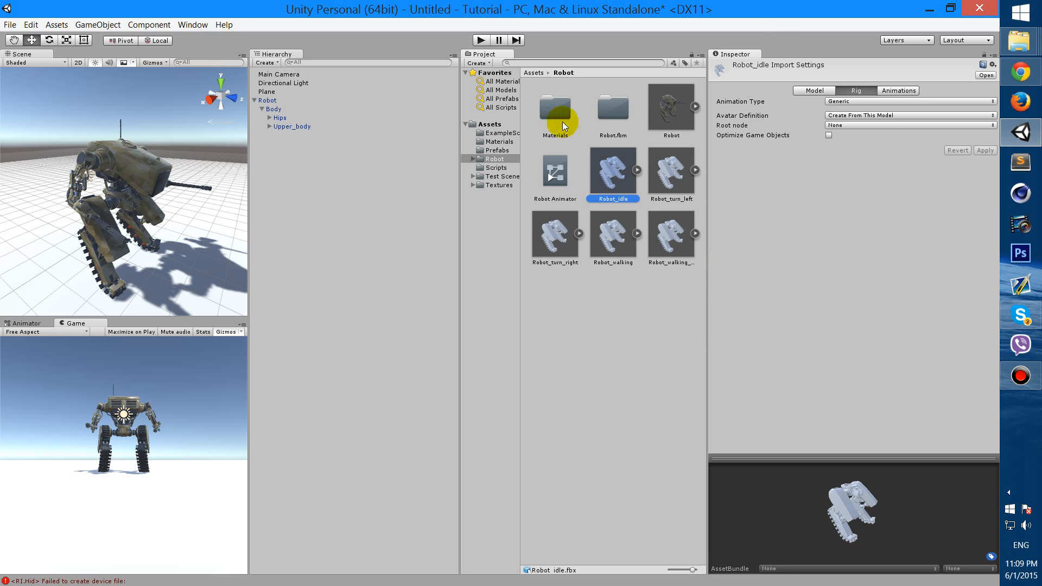
click(269, 102)
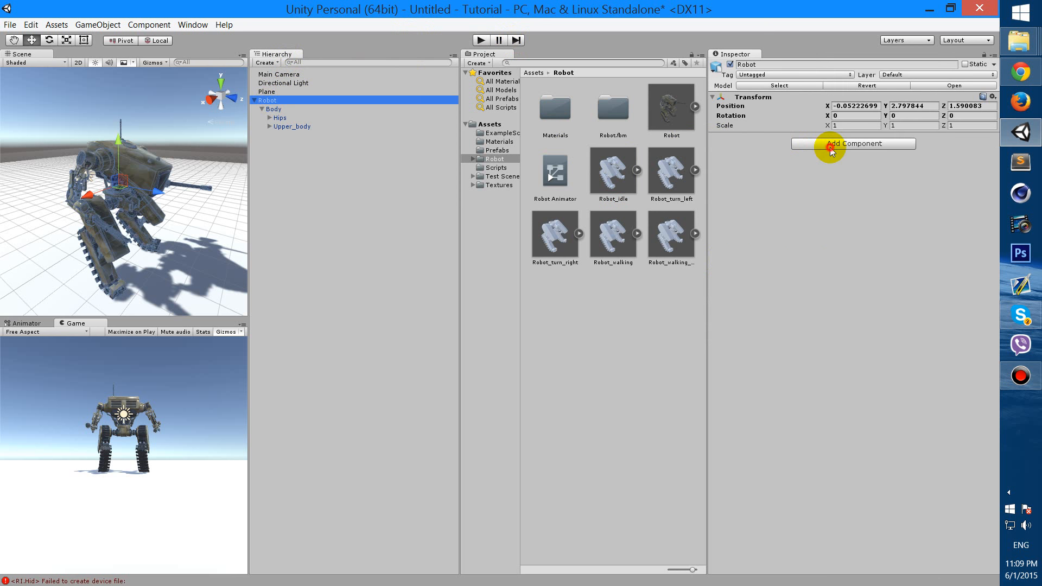
Add a Physics > Character Controller component to the Robot
click(832, 145)
click(896, 207)
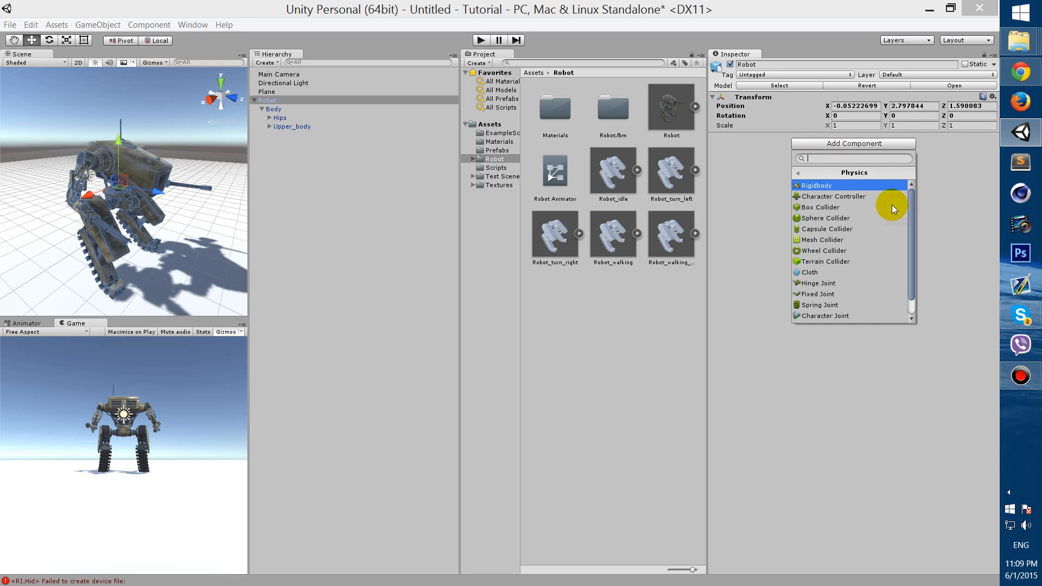
click(862, 196)
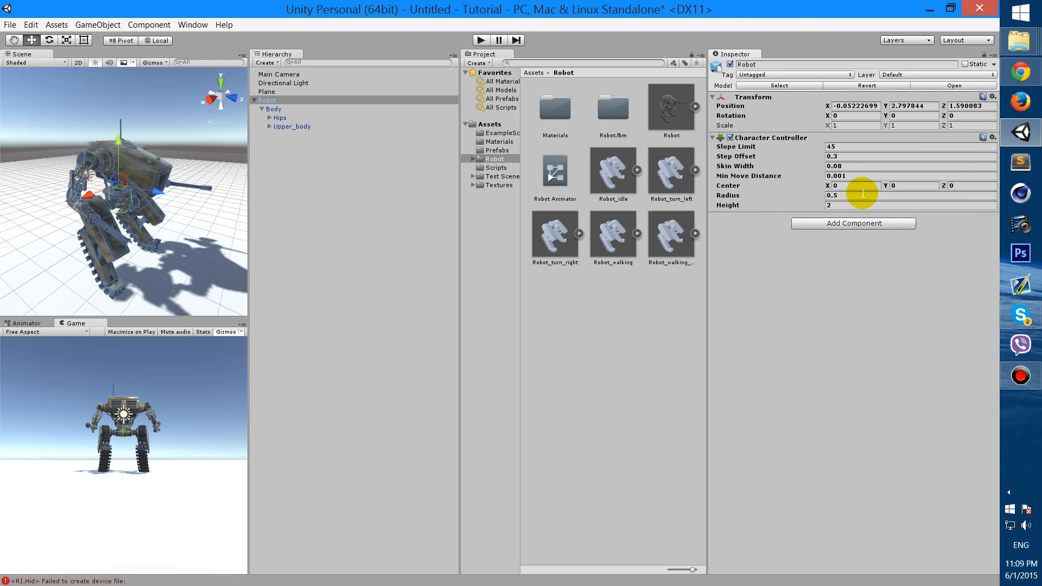
scroll(154, 125, up, 6)
alt+drag(171, 175, 251, 177)
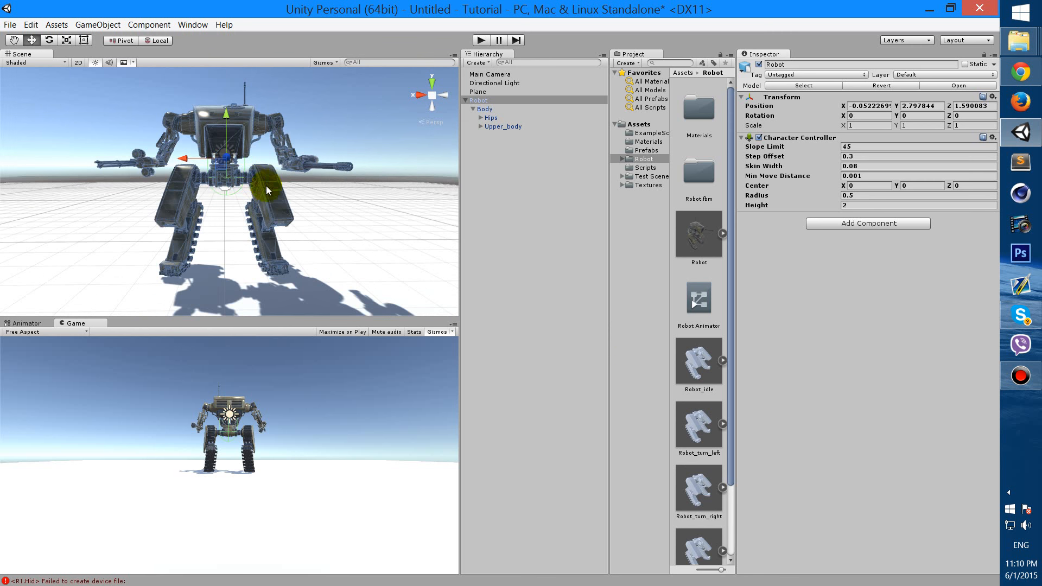
Roughly adjust the controller's Center Y while orbiting to compare the capsule with the robot
drag(897, 185, 884, 195)
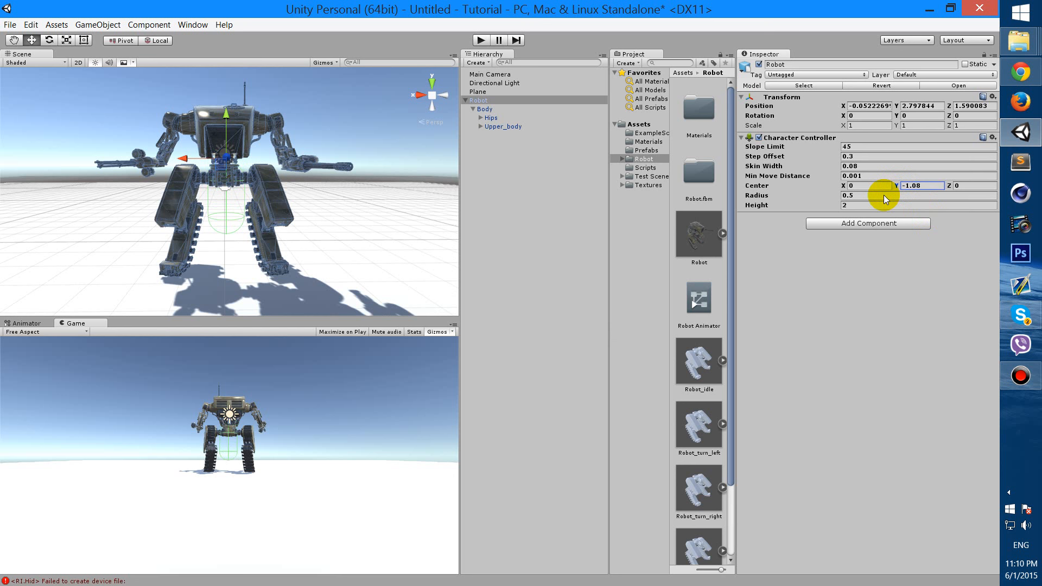
alt+drag(286, 182, 286, 249)
scroll(284, 257, up, 5)
drag(267, 206, 255, 247)
alt+drag(274, 196, 253, 173)
scroll(271, 158, down, 4)
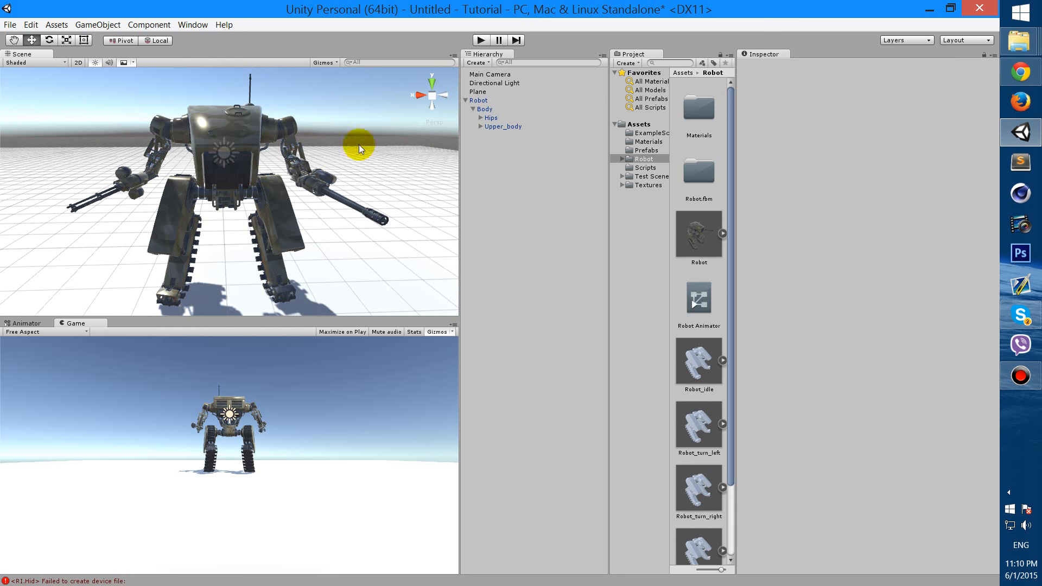
click(511, 100)
key(f)
alt+drag(247, 224, 264, 181)
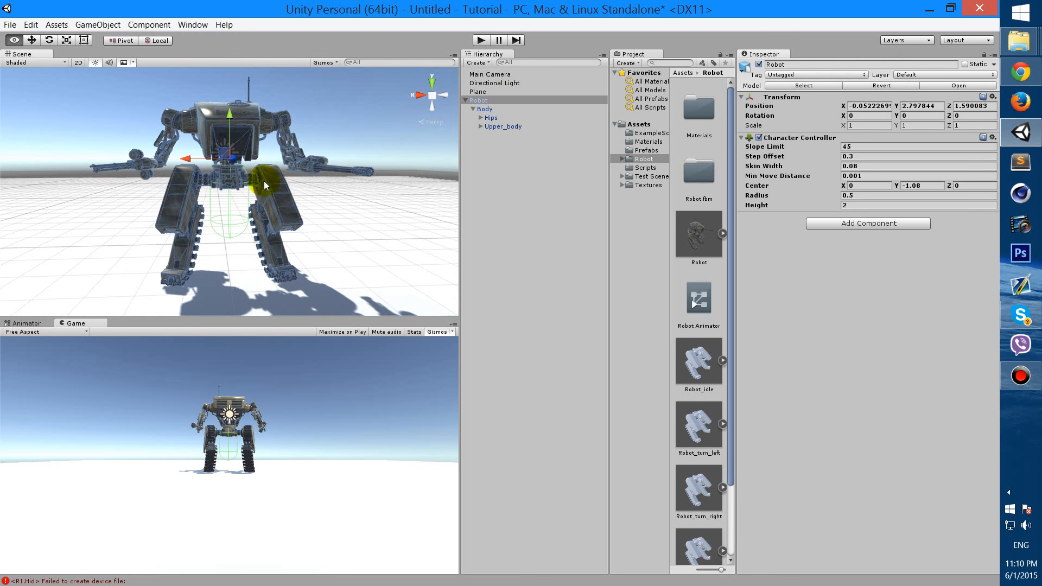
Set the controller's Center Y to -0.72, Height to 4.29 and Radius to 1.51
click(925, 186)
text(-0.72)
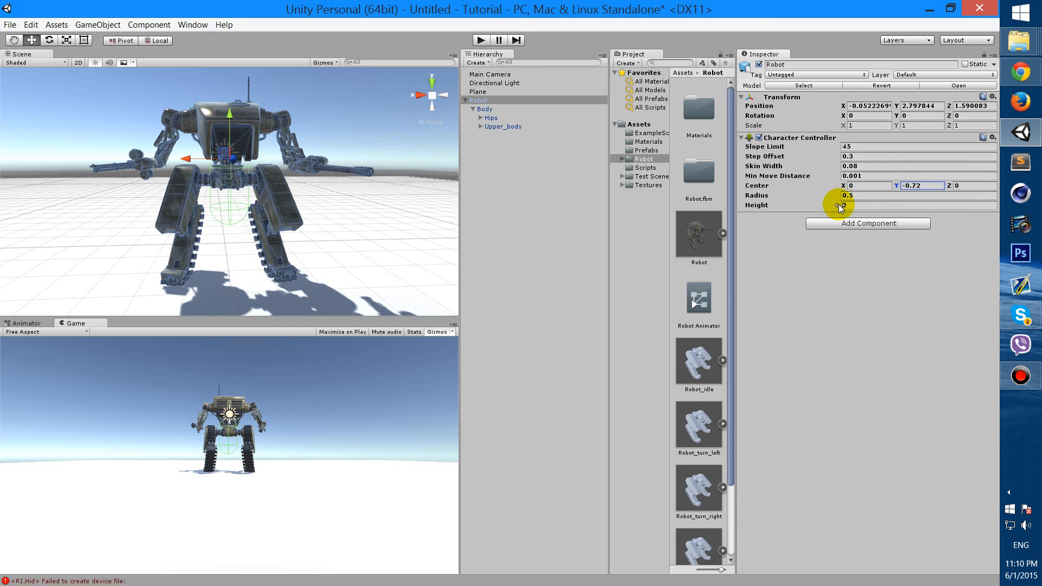
click(897, 205)
text(4.53)
mouse_move(887, 200)
mouse_down()
mouse_move(878, 200)
mouse_move(896, 198)
mouse_move(884, 199)
mouse_up()
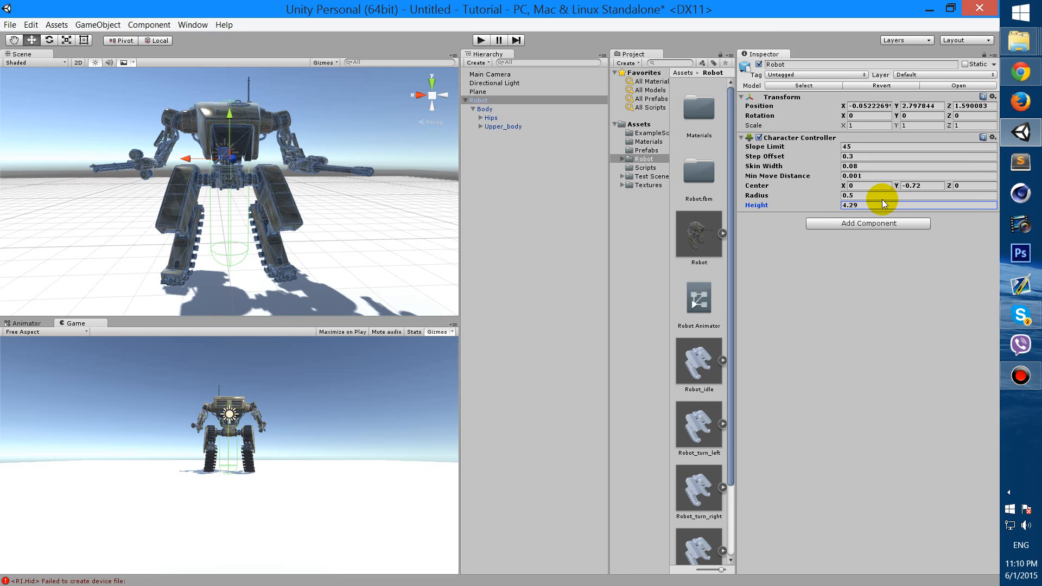
click(845, 196)
drag(843, 196, 854, 194)
alt+drag(368, 192, 353, 209)
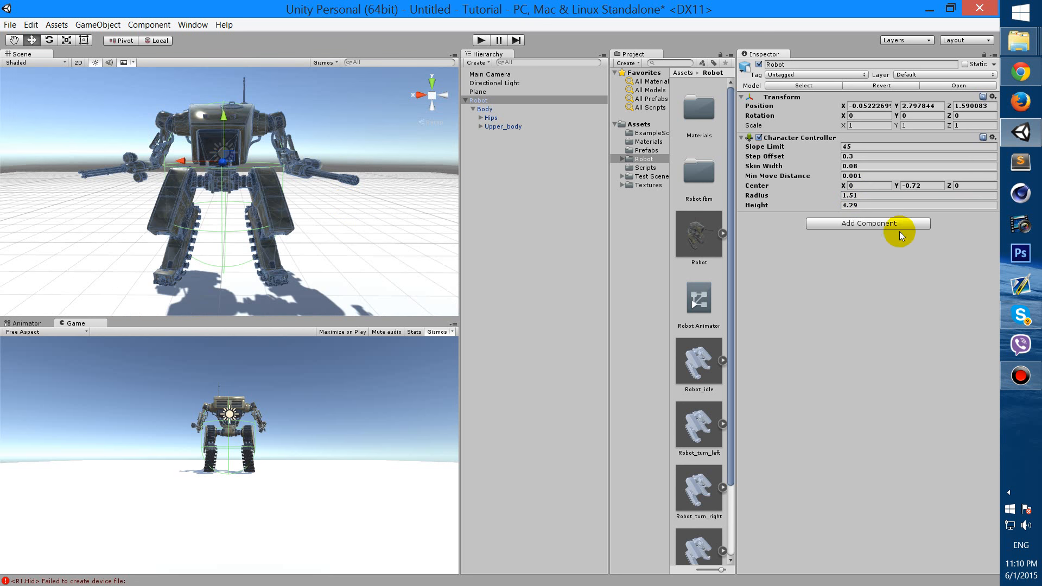
click(867, 227)
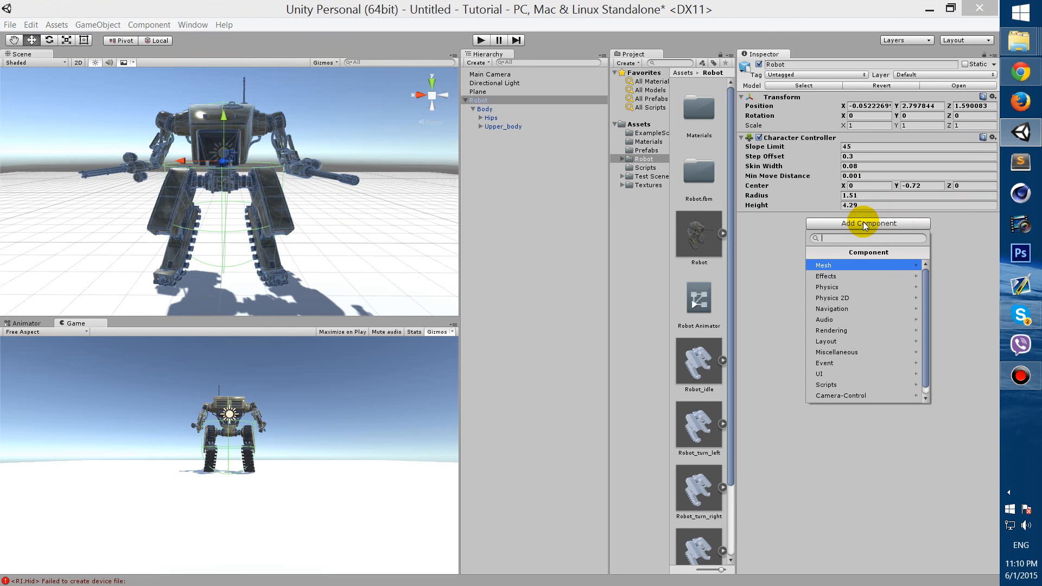
Add Robot_script to the Robot and assign Upper_body as its Upper Body
click(904, 386)
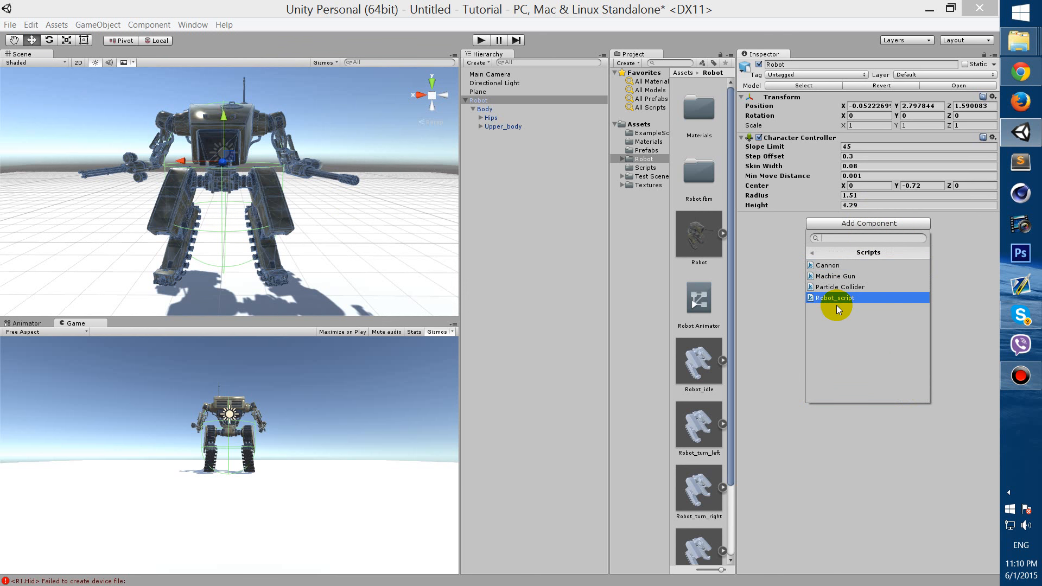
click(836, 298)
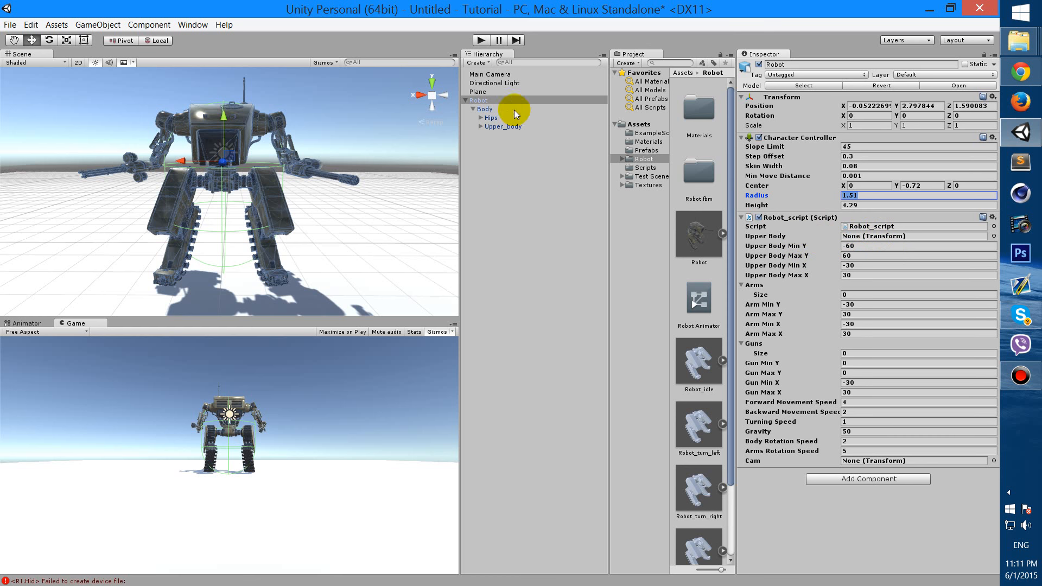
drag(487, 128, 875, 242)
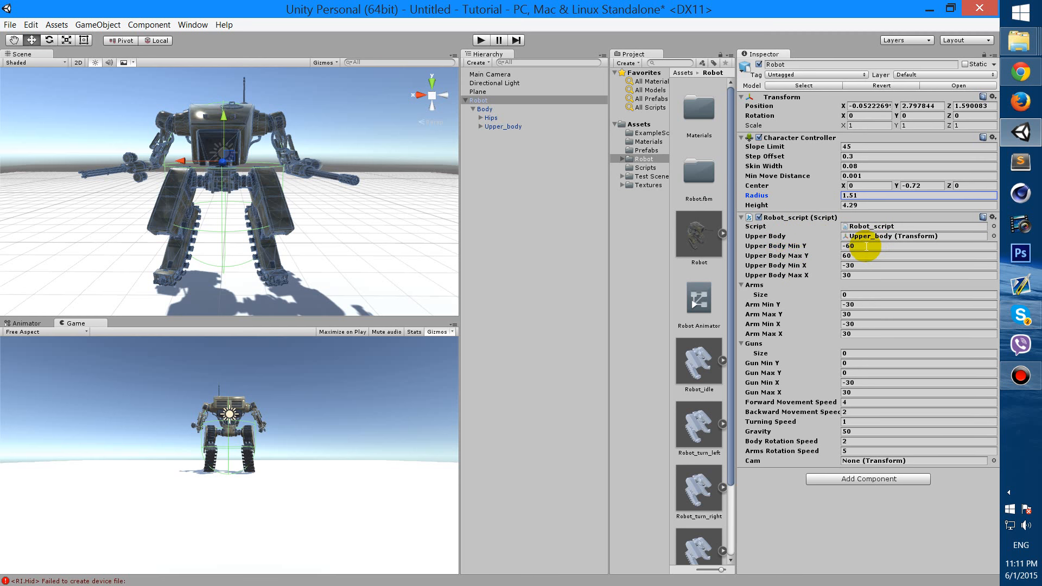
Set the Upper Body limits to -60/60 on Y and -30/30 on X
click(868, 245)
click(870, 255)
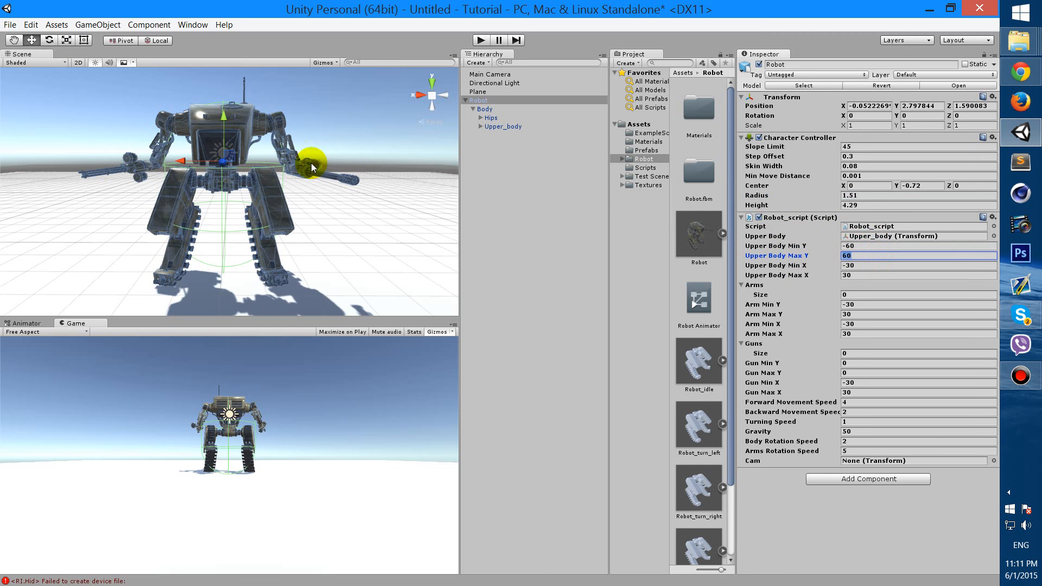
alt+drag(300, 178, 281, 214)
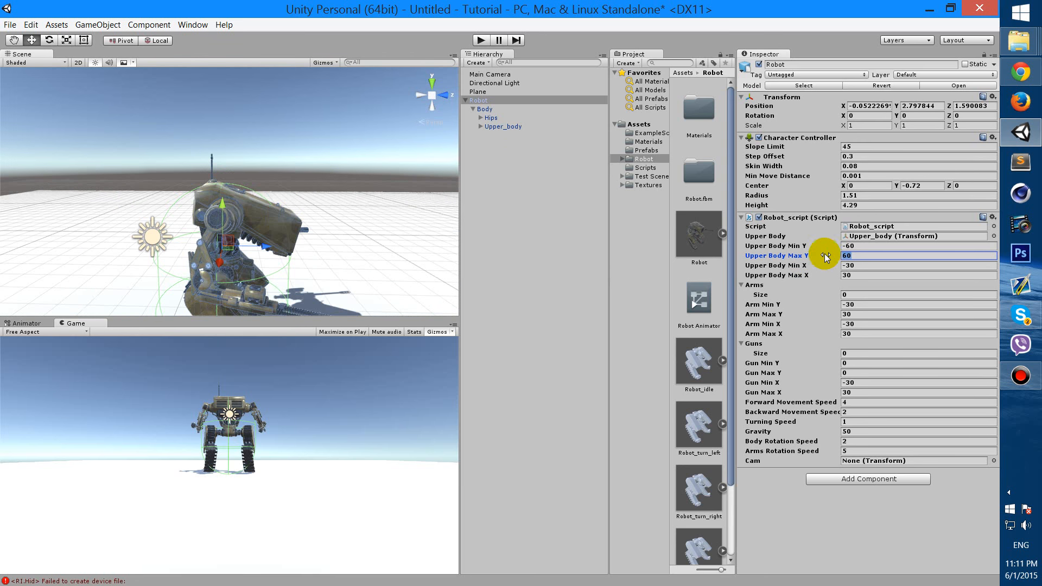
click(853, 246)
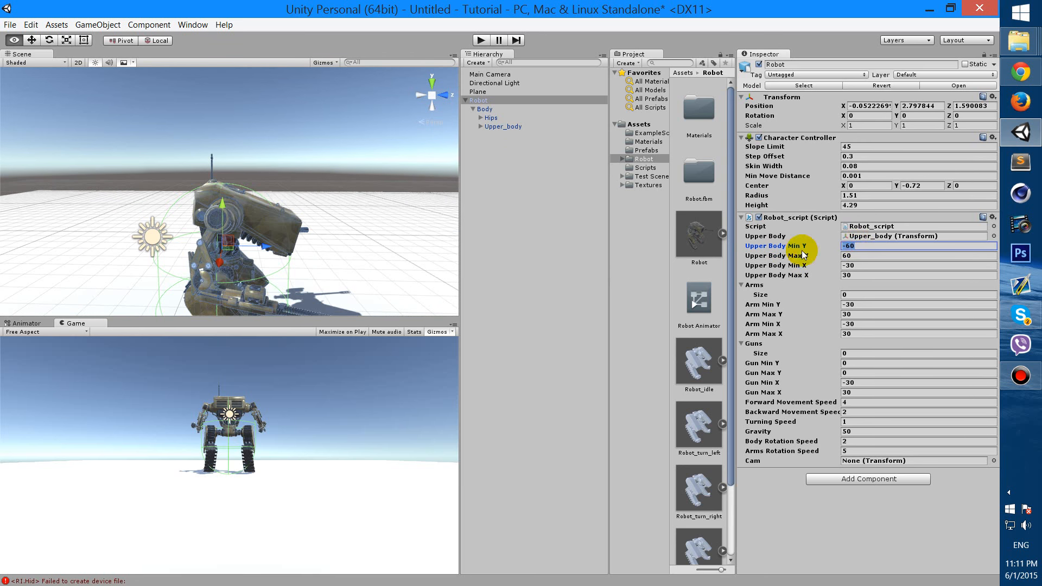
alt+drag(345, 232, 223, 235)
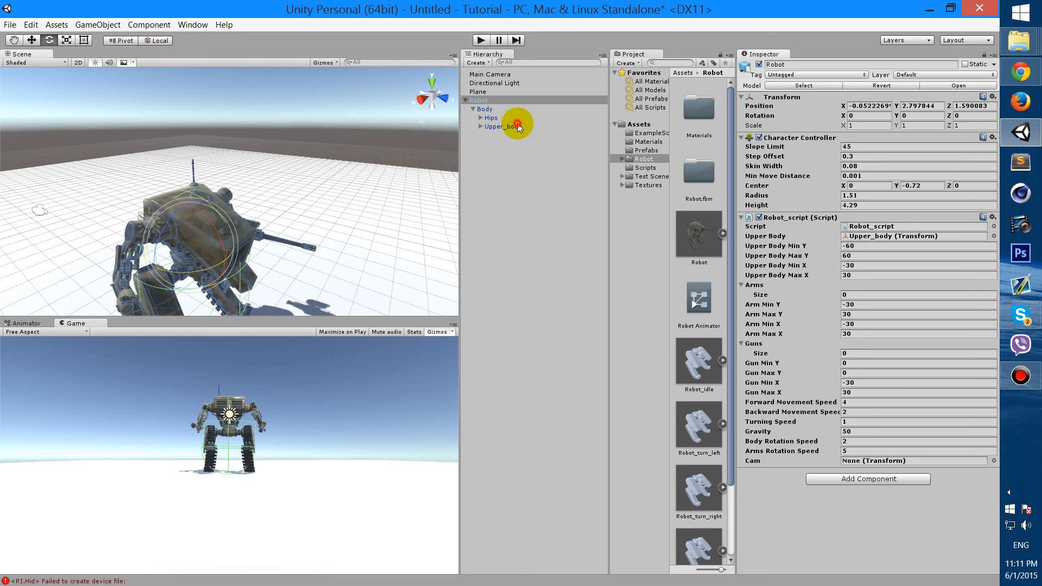
click(508, 126)
drag(219, 275, 107, 246)
key(ctrl+z)
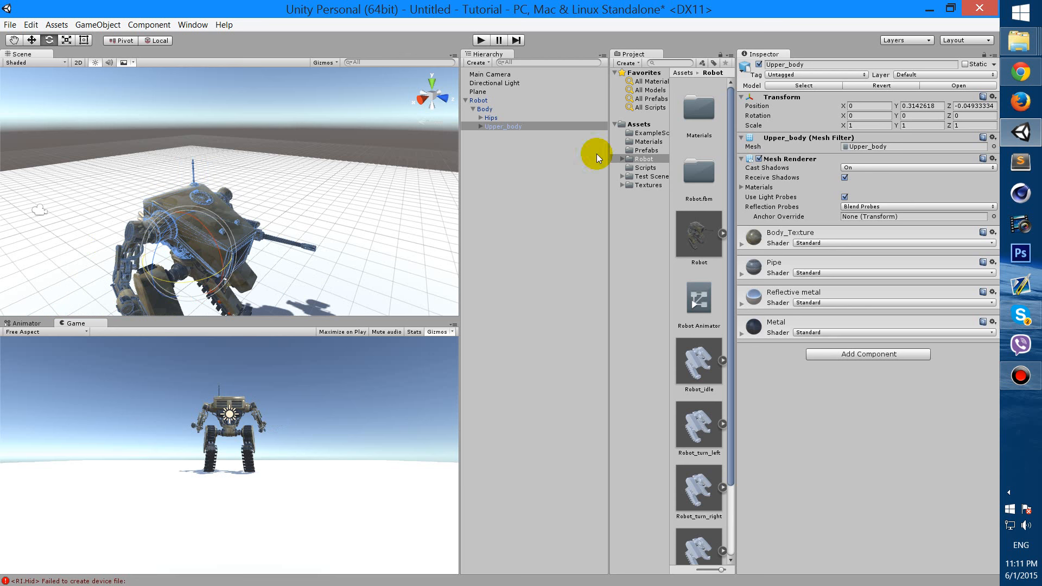
click(485, 101)
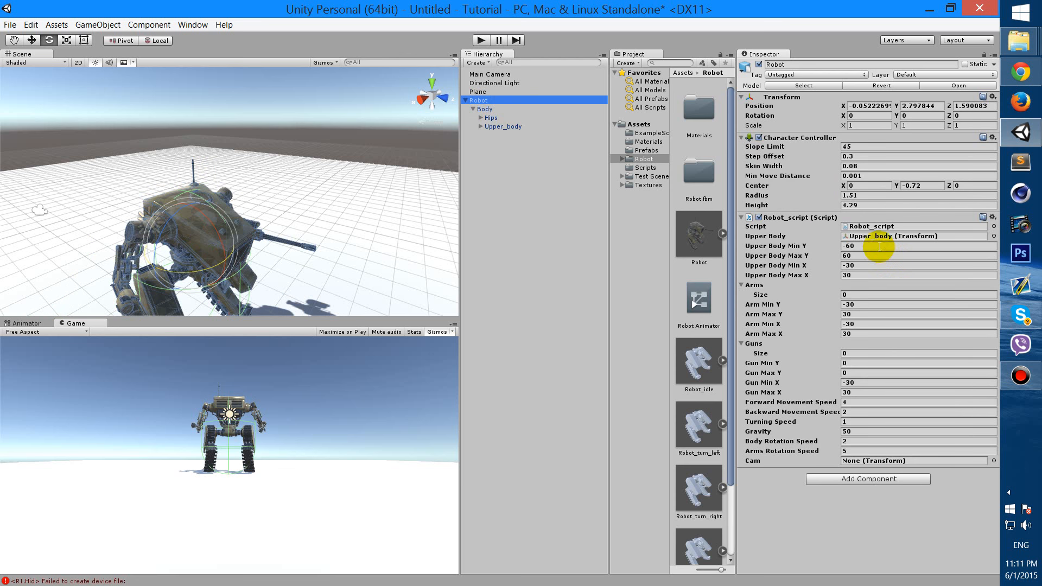
click(482, 257)
alt+drag(298, 231, 275, 399)
alt+drag(321, 201, 329, 205)
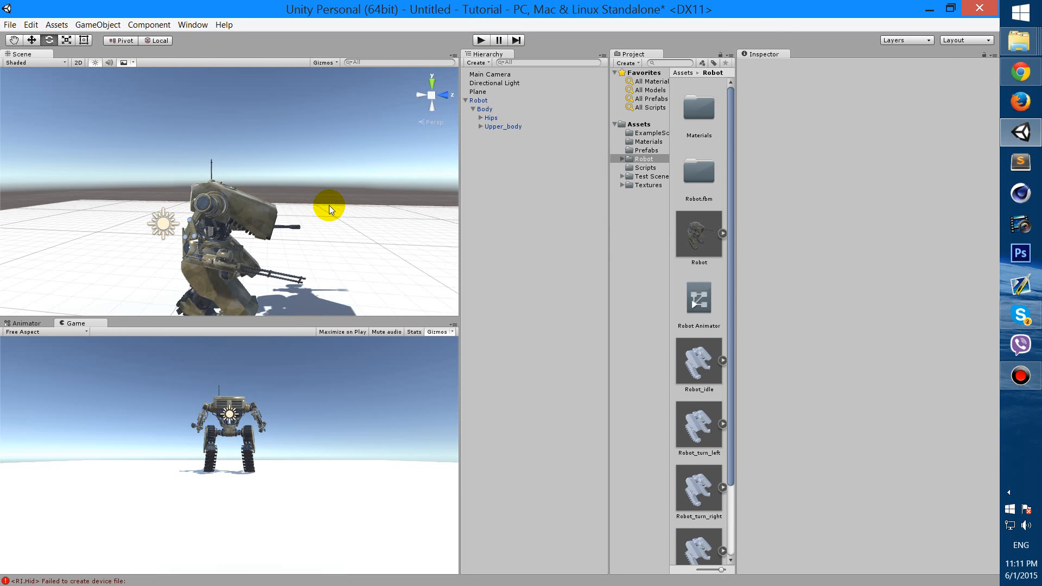
click(499, 101)
alt+drag(328, 186, 224, 202)
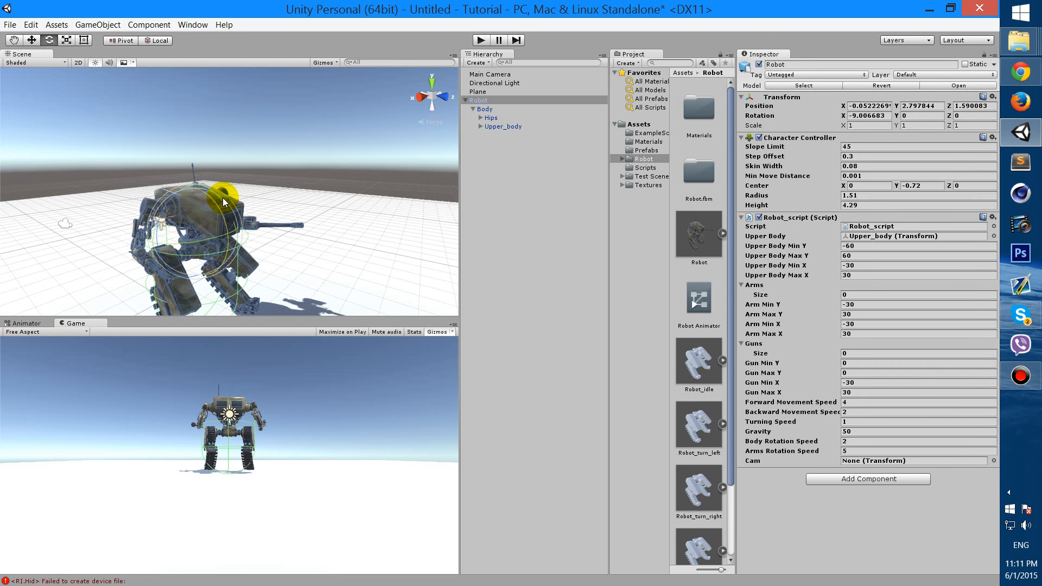
key(ctrl+z)
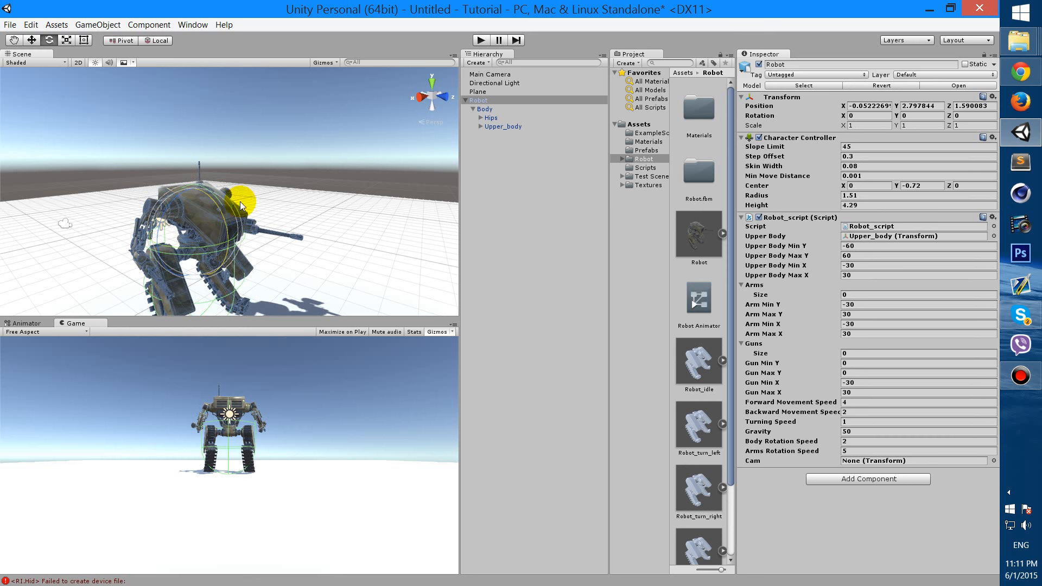
click(508, 126)
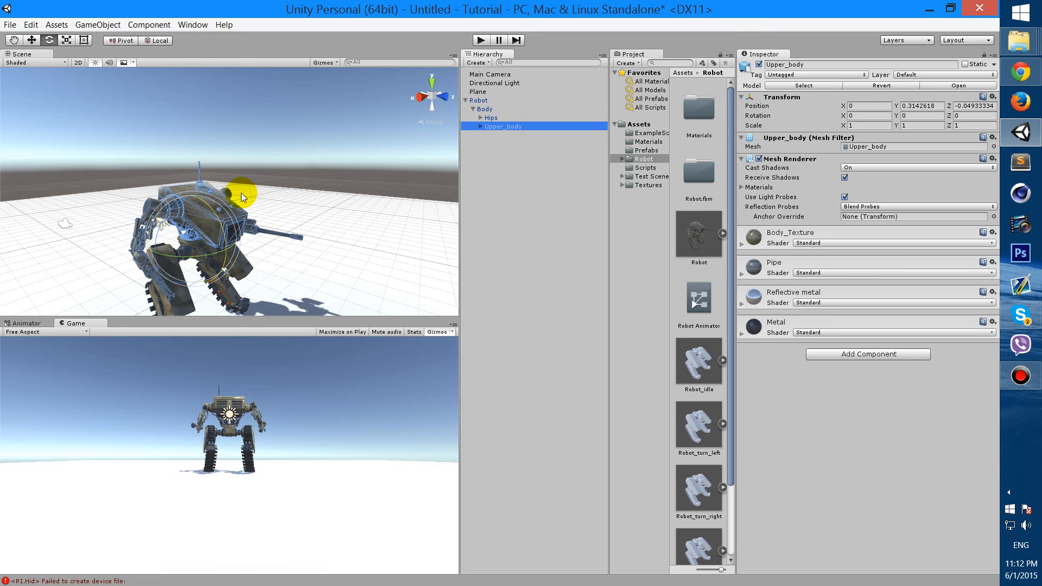
mouse_move(216, 220)
mouse_down()
mouse_move(211, 189)
mouse_move(234, 226)
mouse_up()
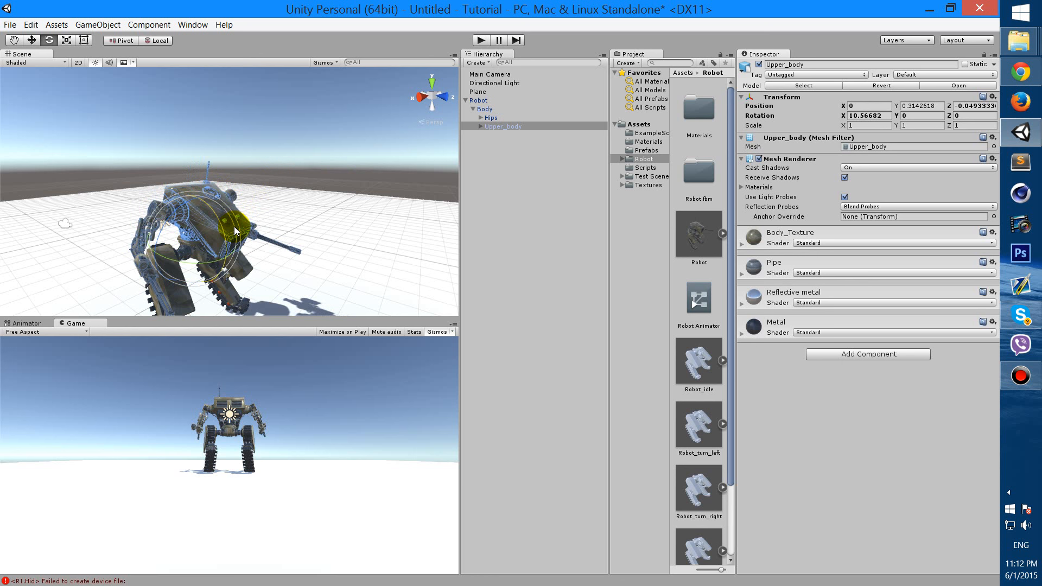
key(ctrl+z)
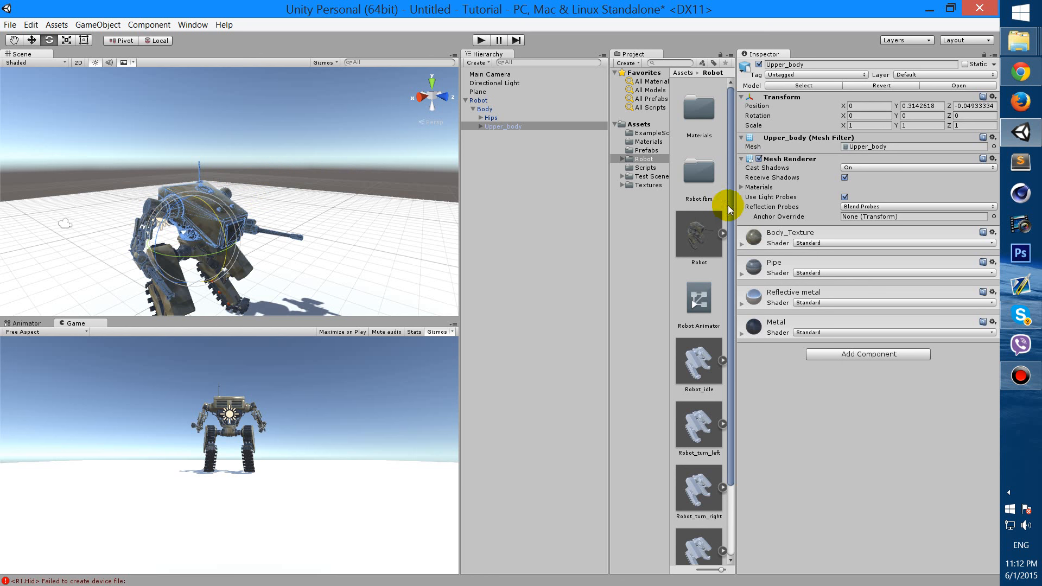
click(480, 101)
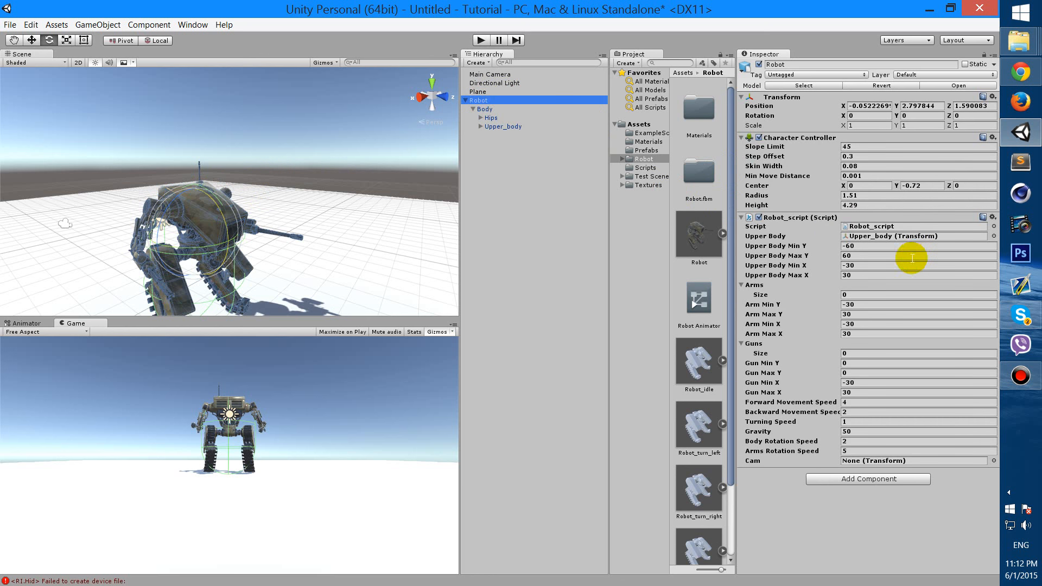
Set the Arms array size to 2 and fill it with Left_Upper_Arm and Right_Upper_Arm
click(864, 296)
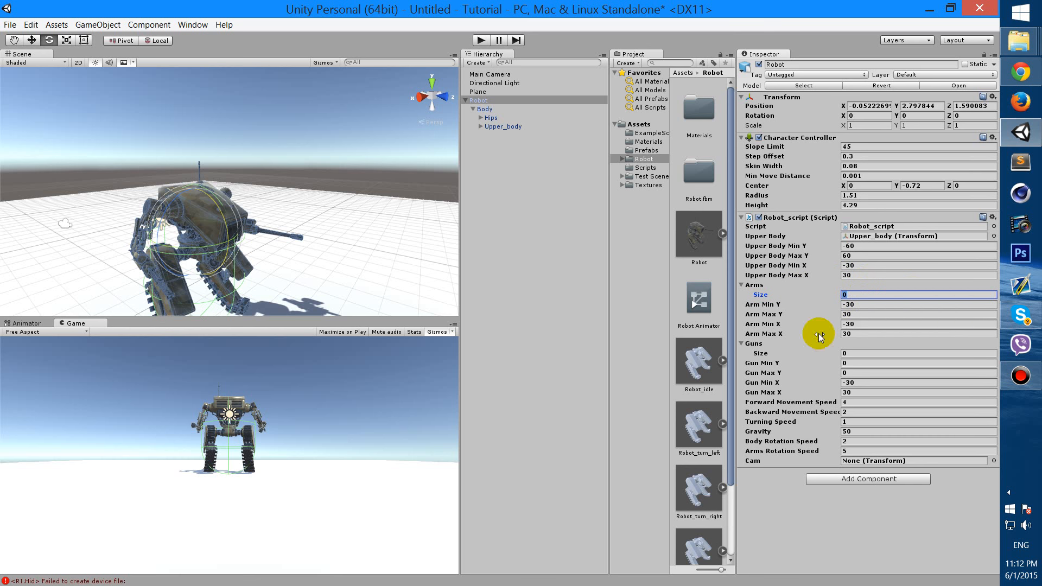
click(772, 344)
click(748, 343)
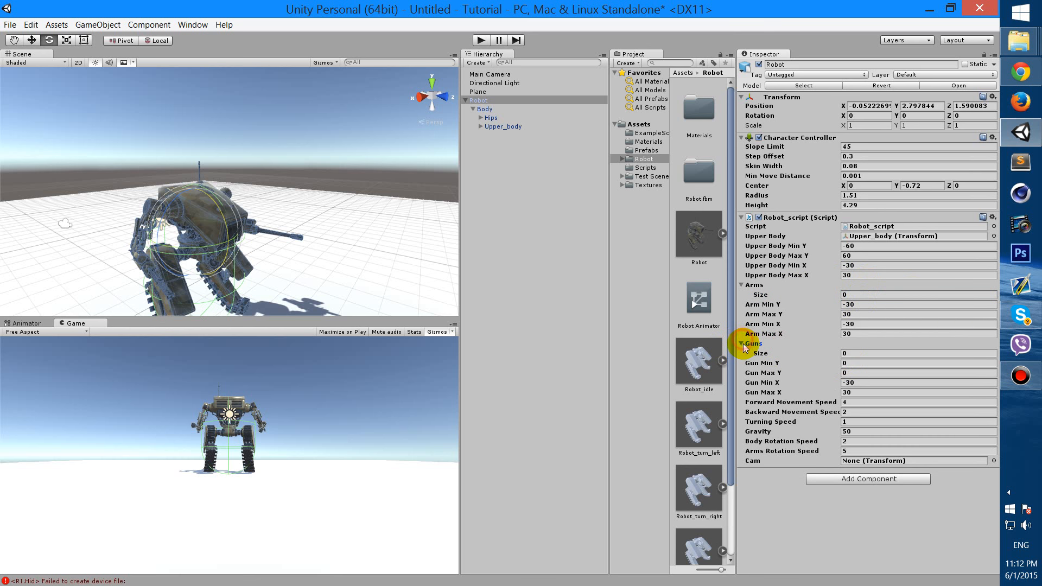
click(857, 353)
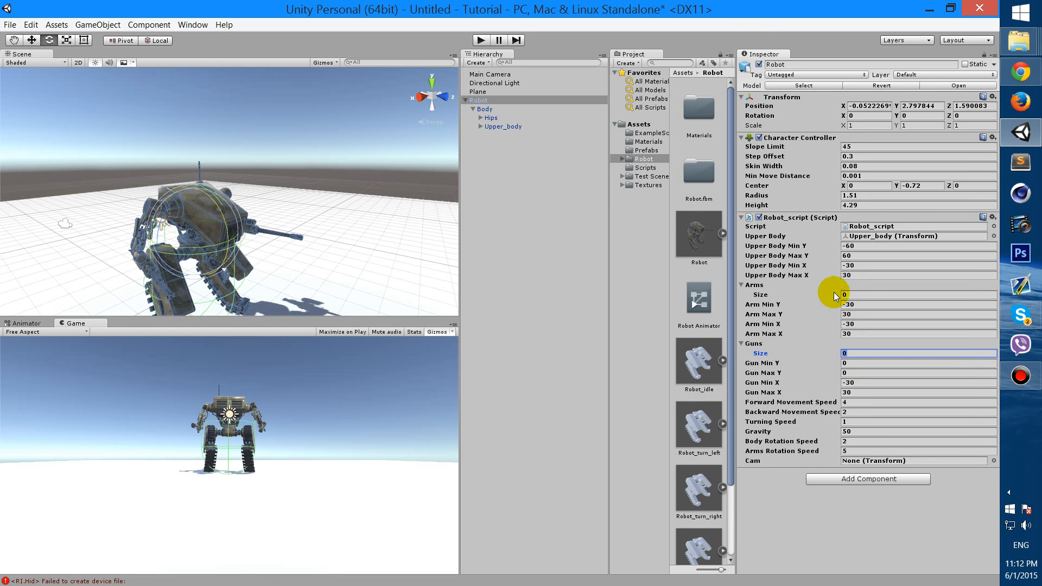
click(875, 293)
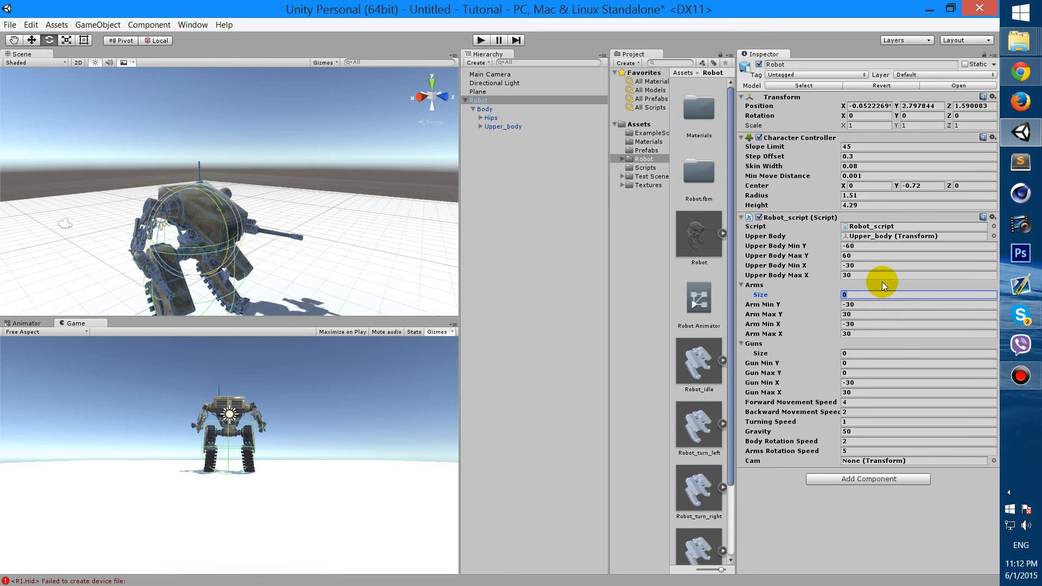
text(2)
key(Return)
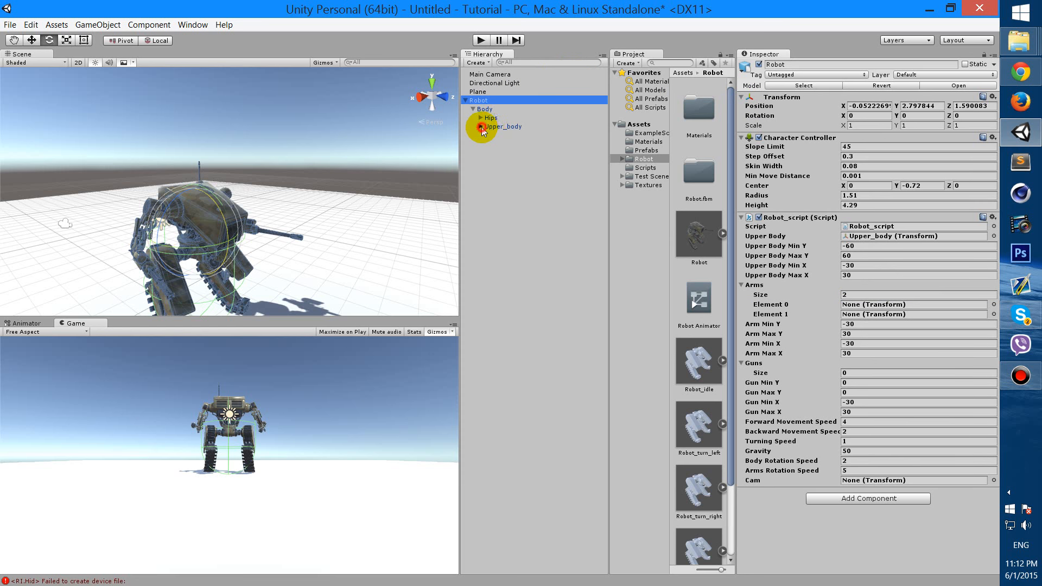
click(480, 127)
drag(516, 135, 869, 305)
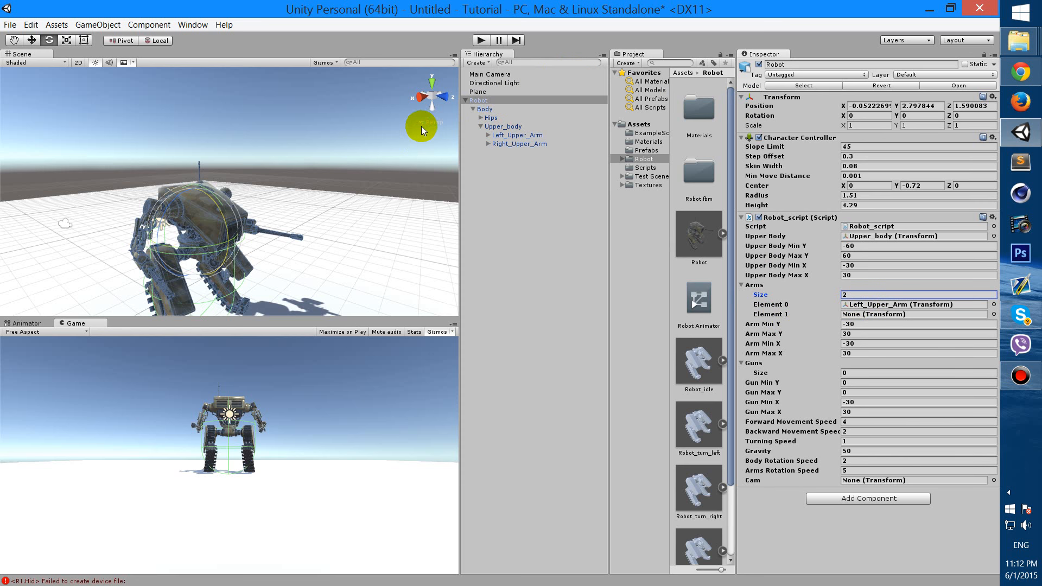
drag(519, 144, 918, 319)
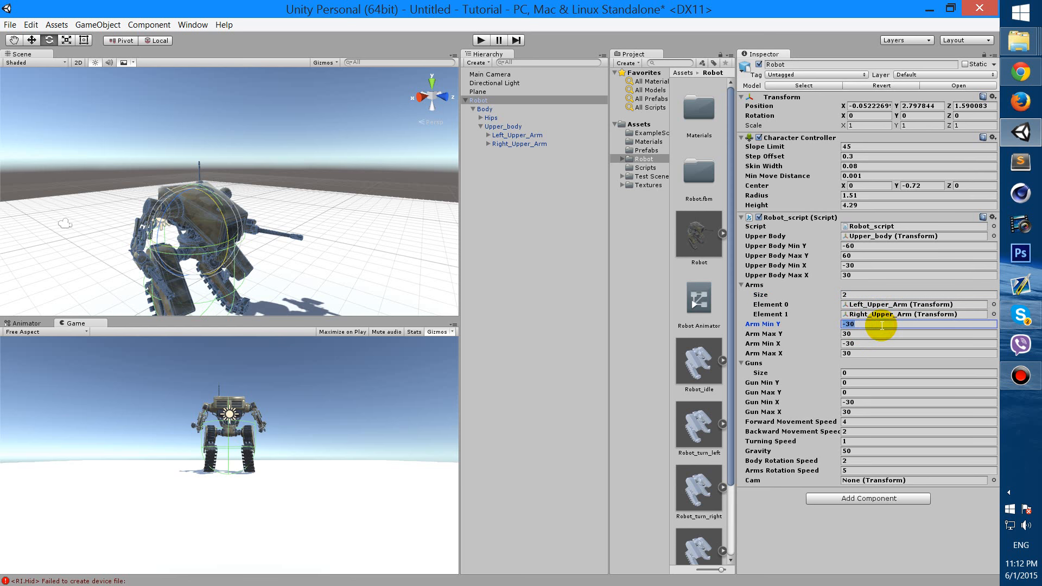
Set the Guns array size to 2, leaving both slots empty
click(882, 352)
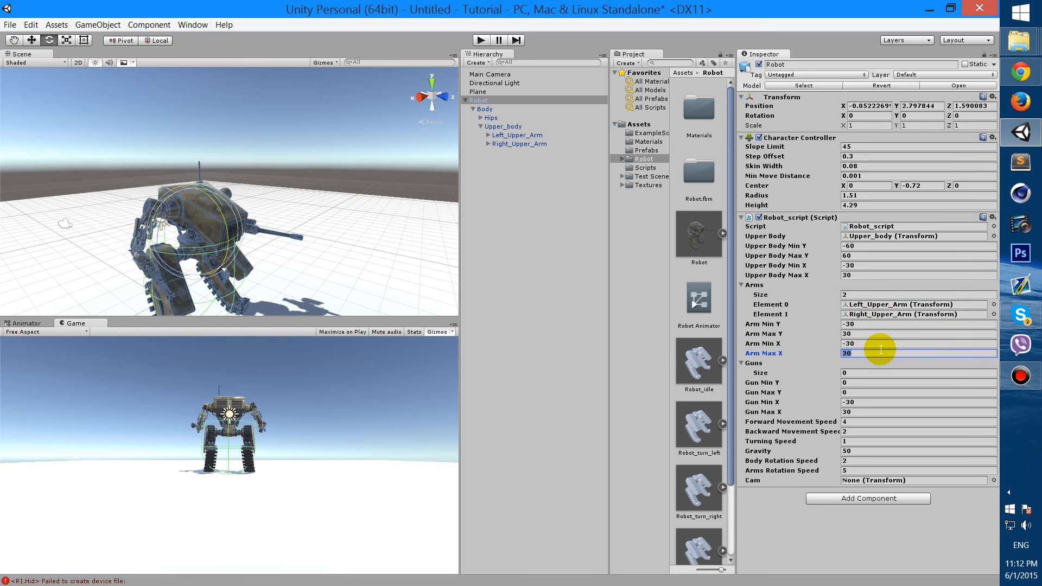
click(844, 374)
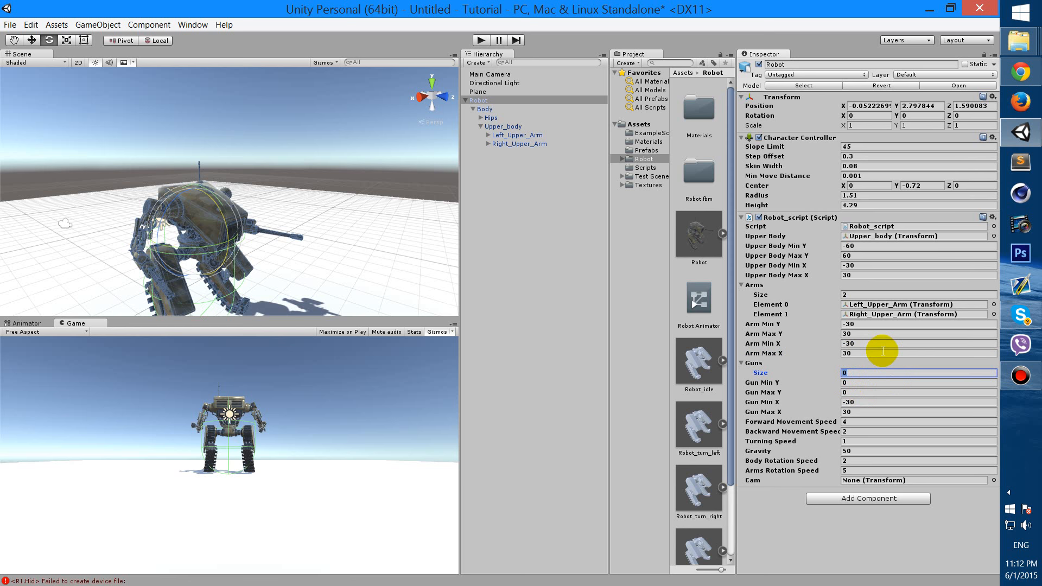
key(Return)
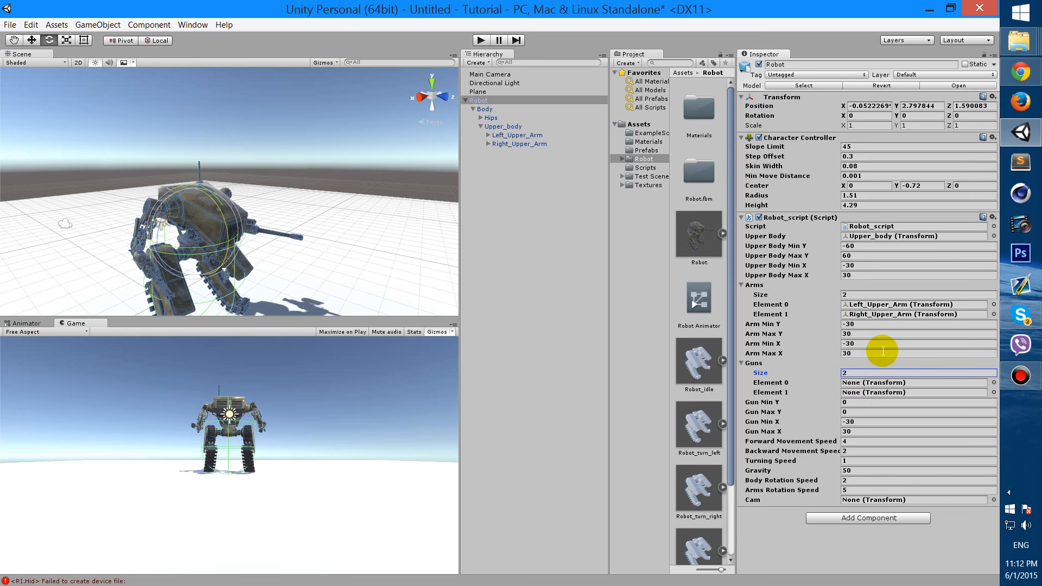
click(492, 135)
click(488, 135)
Assign Left_Lower_Arm and Right_Lower_Arm to the two Guns slots of Robot_script
click(481, 101)
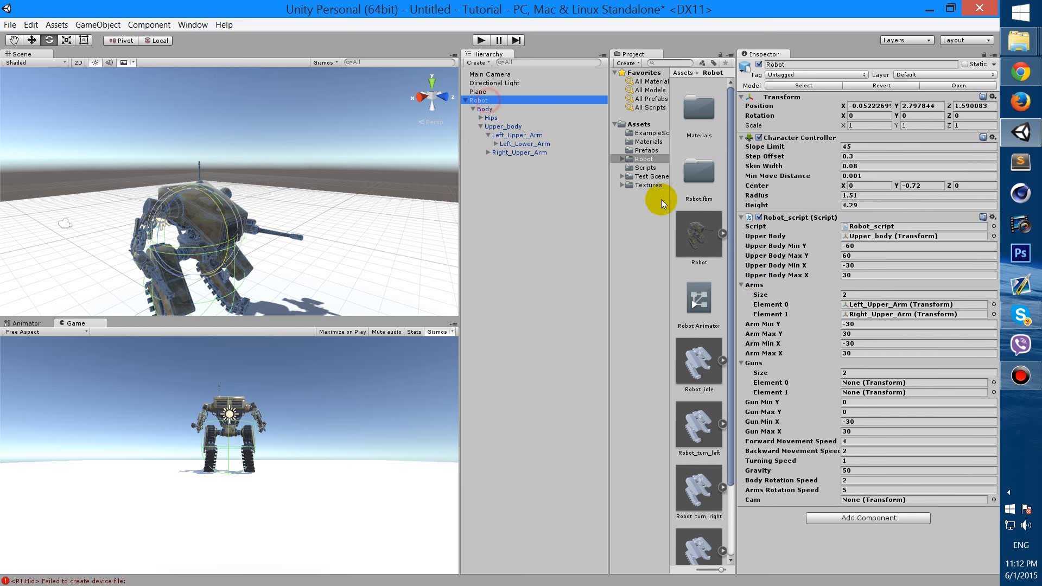
click(483, 152)
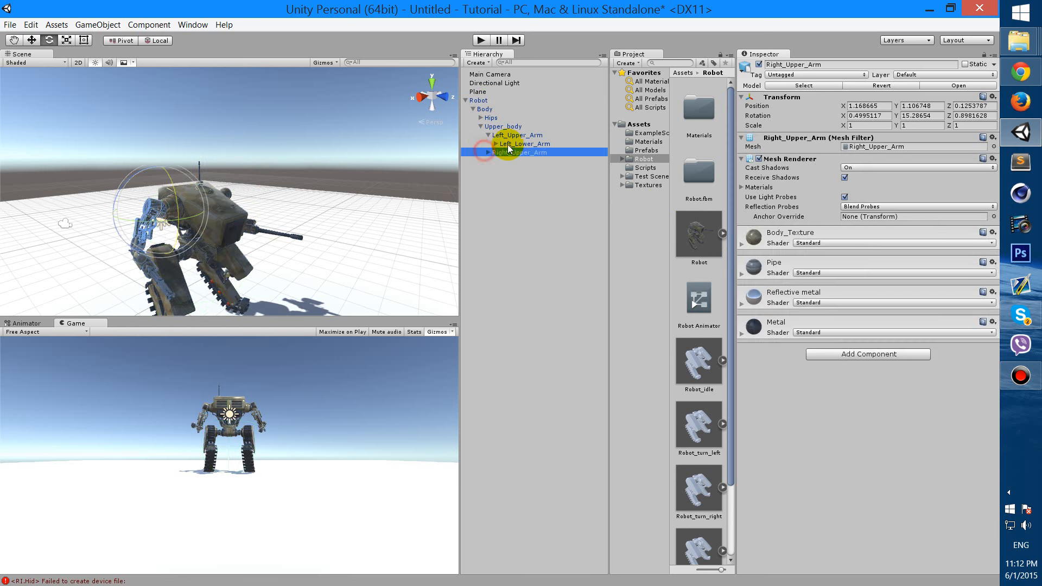
click(488, 152)
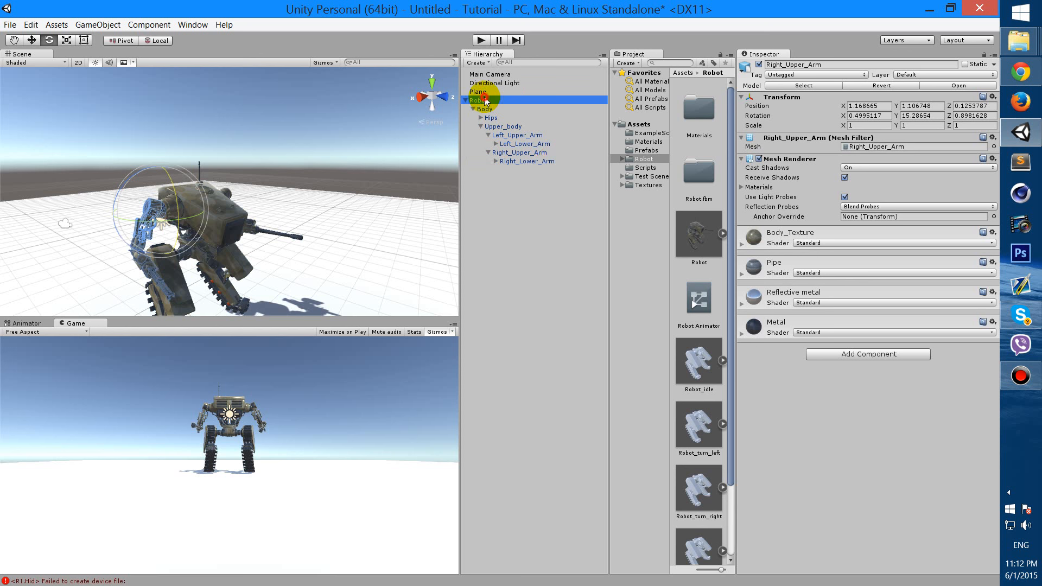
click(478, 101)
drag(547, 145, 868, 382)
drag(530, 161, 888, 396)
Expand Left_Lower_Arm to reveal L_Gun and orbit the scene around the robot
click(493, 144)
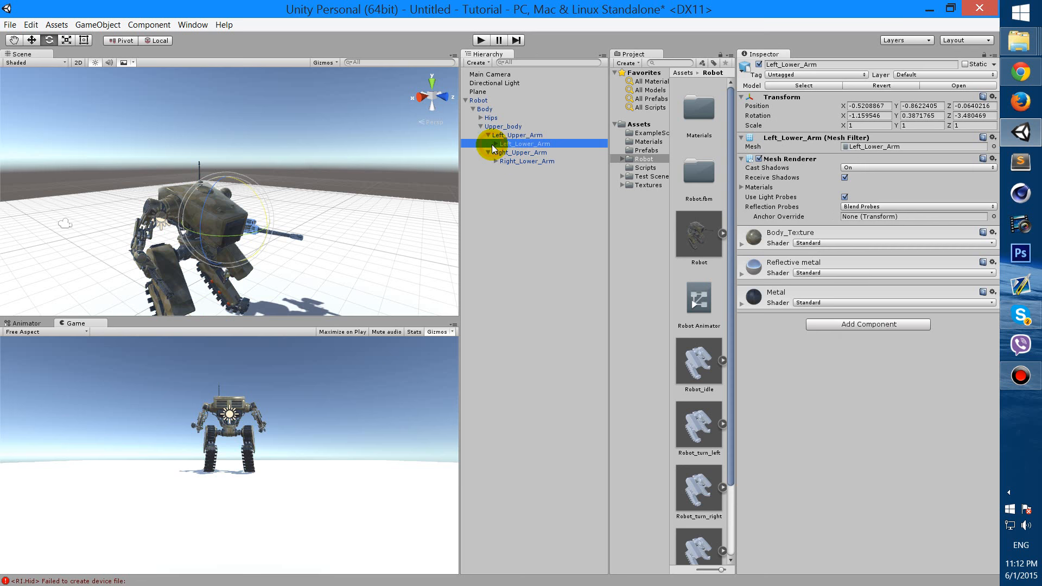
click(495, 144)
scroll(282, 229, down, 3)
alt+drag(282, 229, 287, 324)
scroll(303, 243, up, 4)
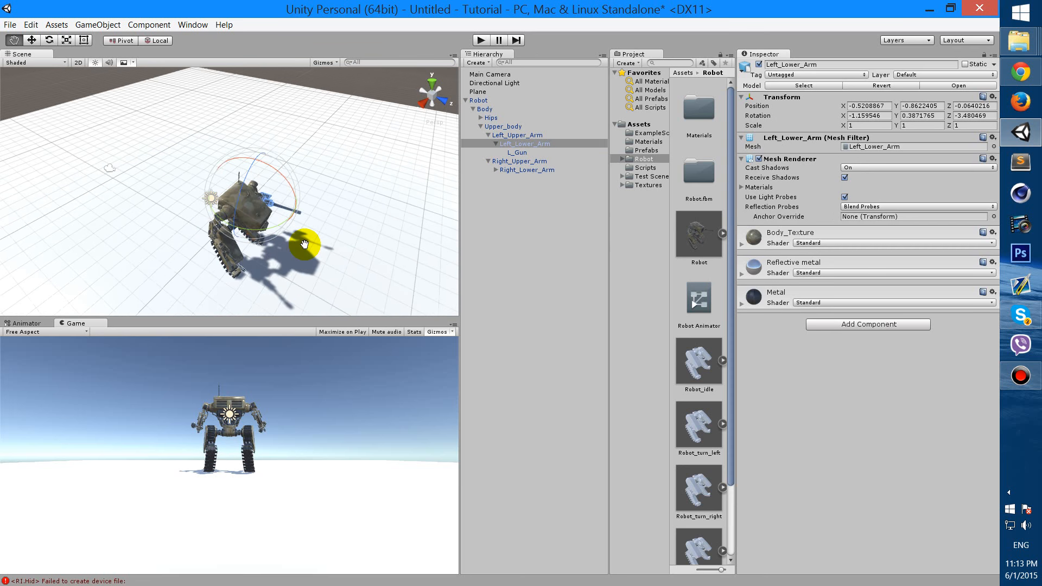
click(305, 245)
alt+drag(305, 249, 289, 226)
scroll(291, 244, up, 4)
scroll(296, 255, down, 3)
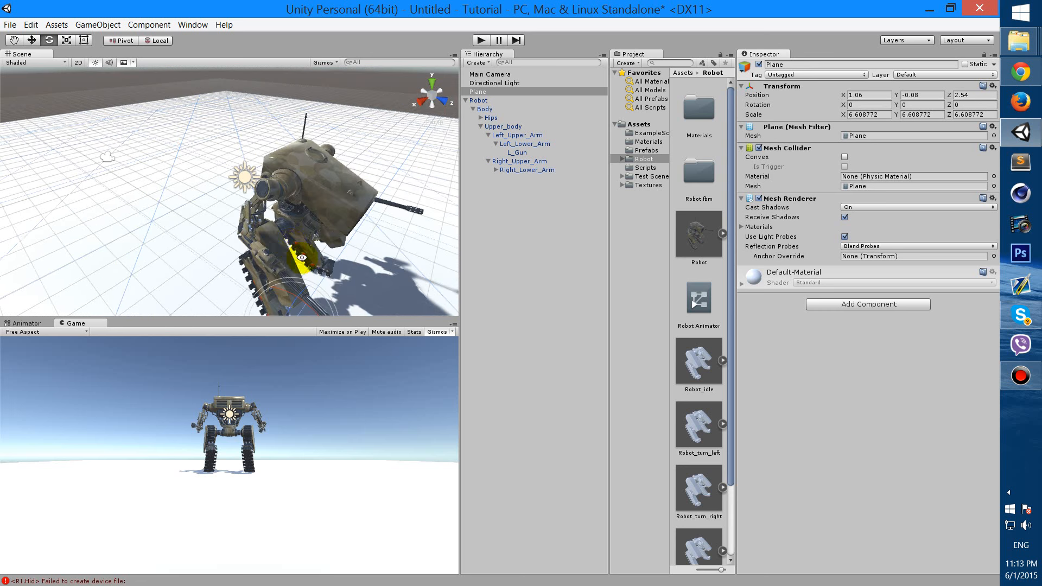
alt+drag(302, 262, 252, 261)
Bring the gun arm into view, inspect L_Gun, then reselect the Robot
click(276, 228)
scroll(282, 242, up, 4)
scroll(258, 233, down, 3)
scroll(248, 247, up, 3)
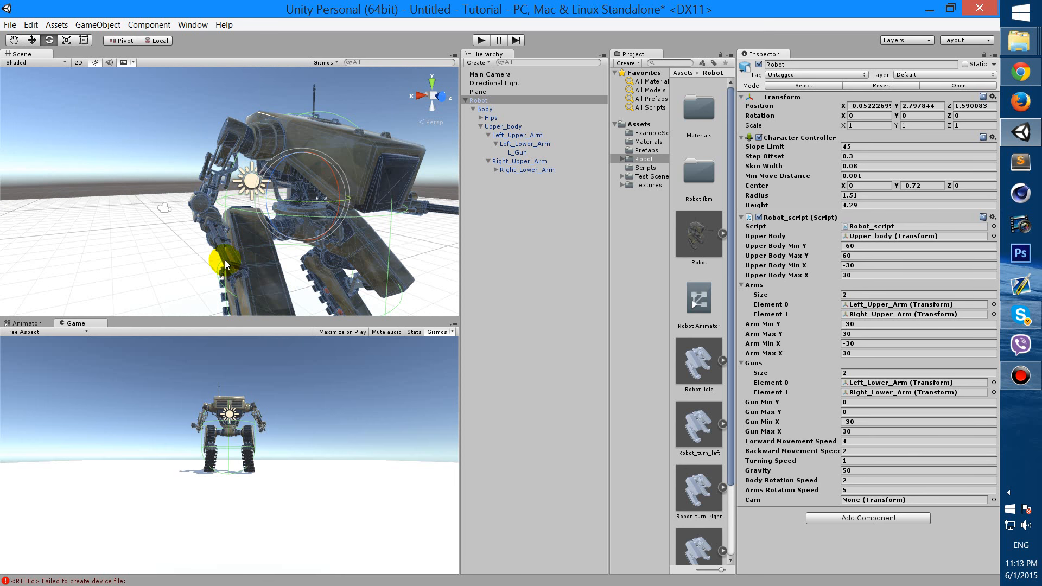
mouse_move(246, 264)
alt+mouse_down()
mouse_move(250, 241)
mouse_move(226, 244)
mouse_move(242, 293)
mouse_move(241, 221)
mouse_move(239, 260)
alt+mouse_up()
scroll(229, 255, up, 3)
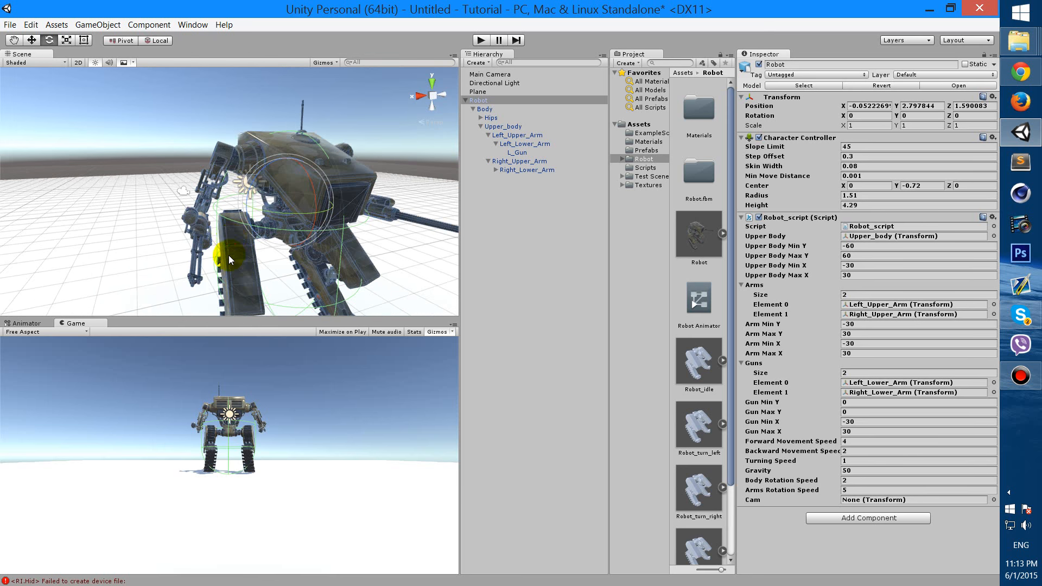
click(517, 152)
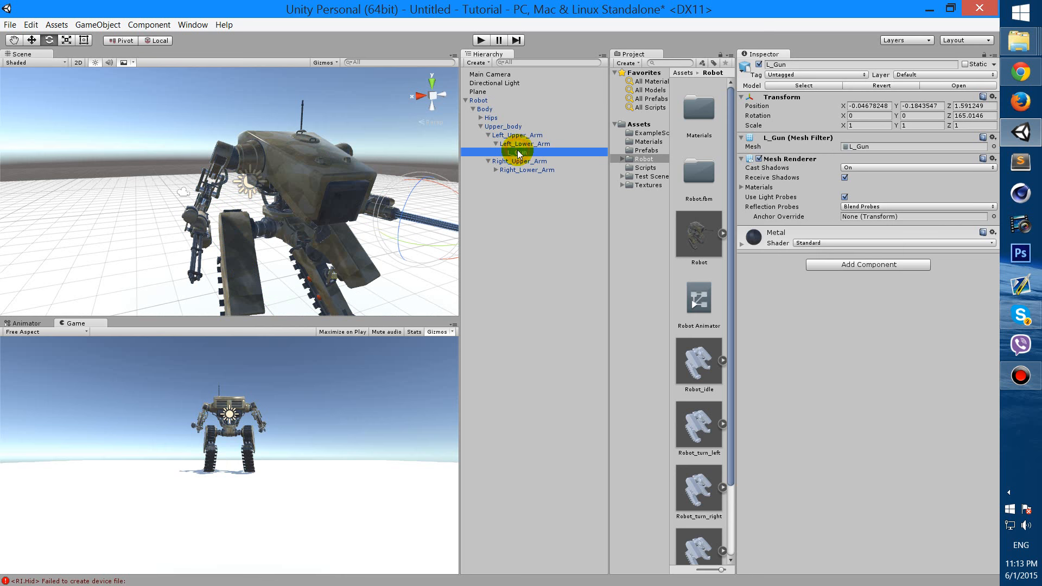
click(497, 102)
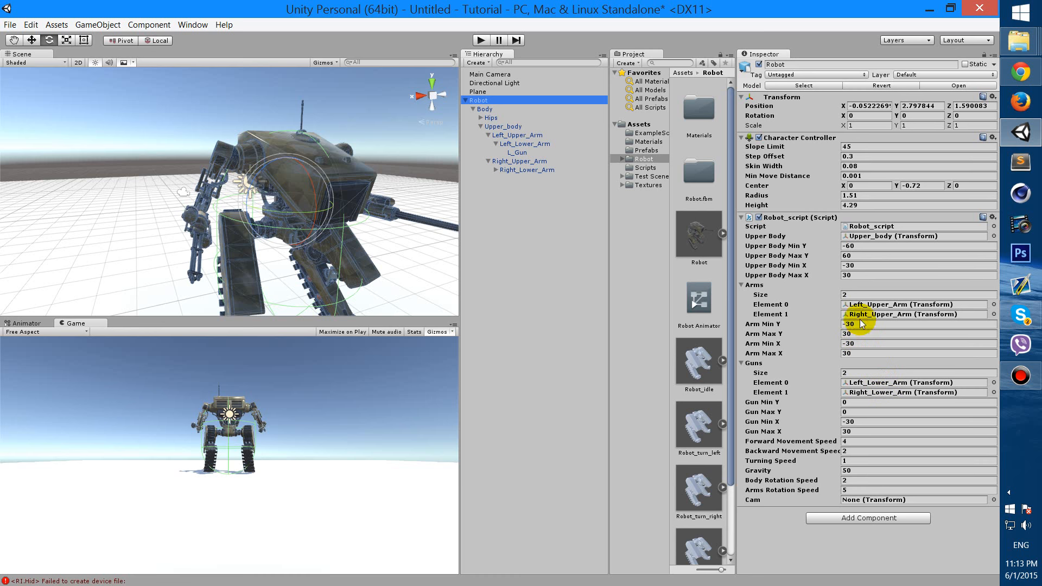
click(901, 384)
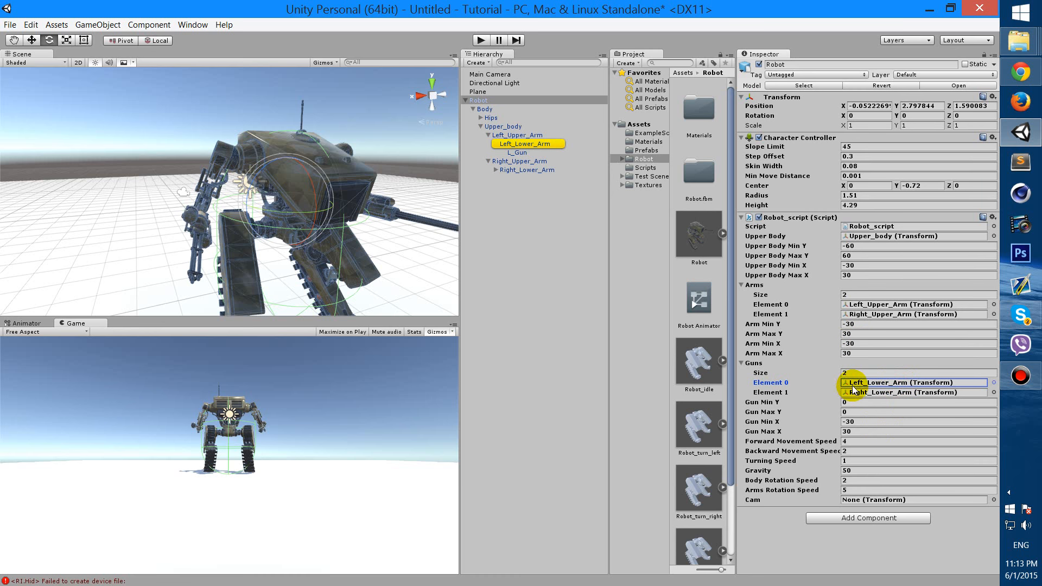
click(869, 393)
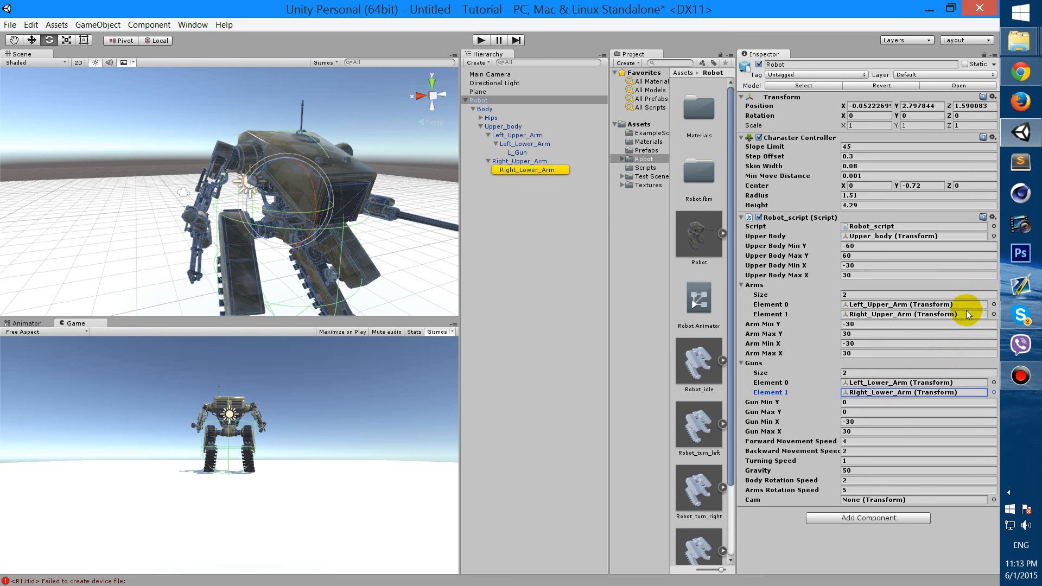
click(874, 402)
click(866, 414)
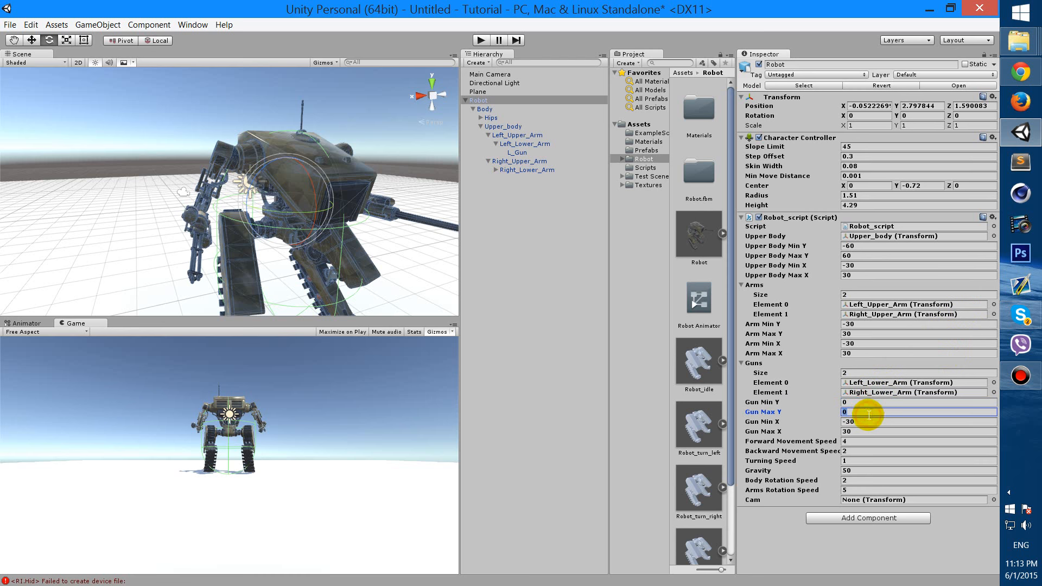
click(869, 403)
click(873, 427)
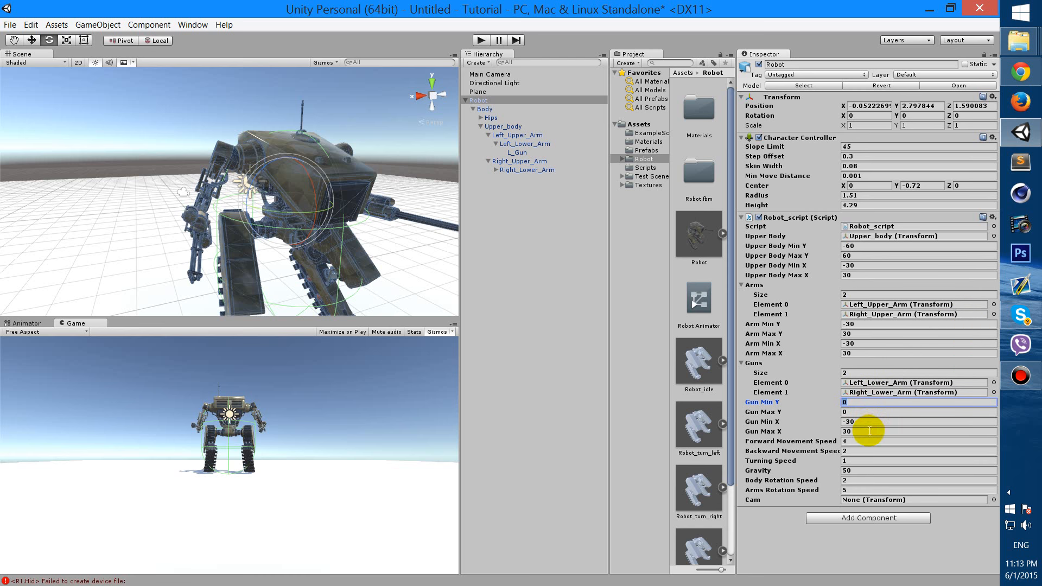
click(861, 442)
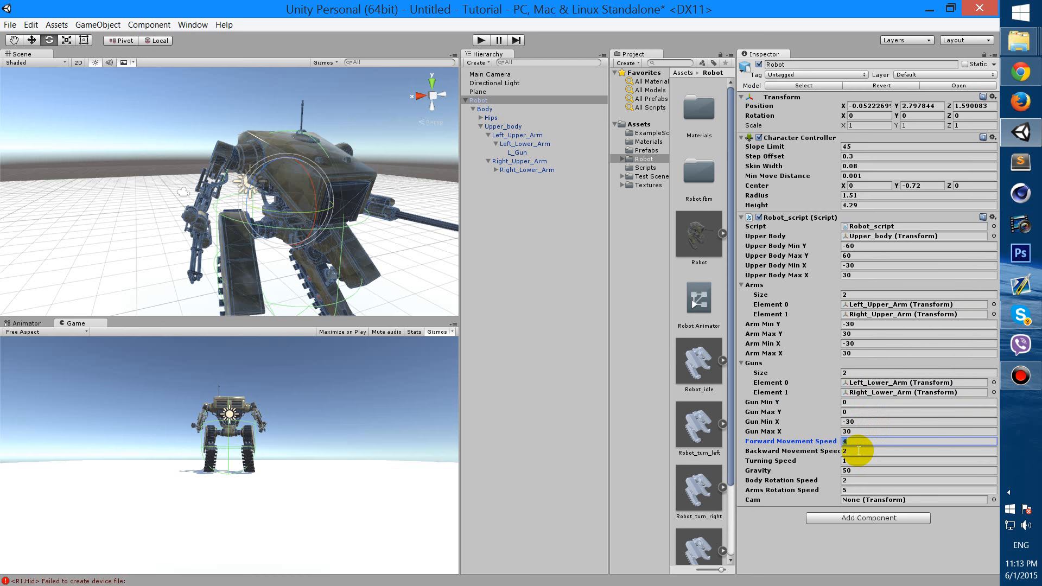
click(859, 452)
click(856, 443)
click(854, 452)
click(853, 442)
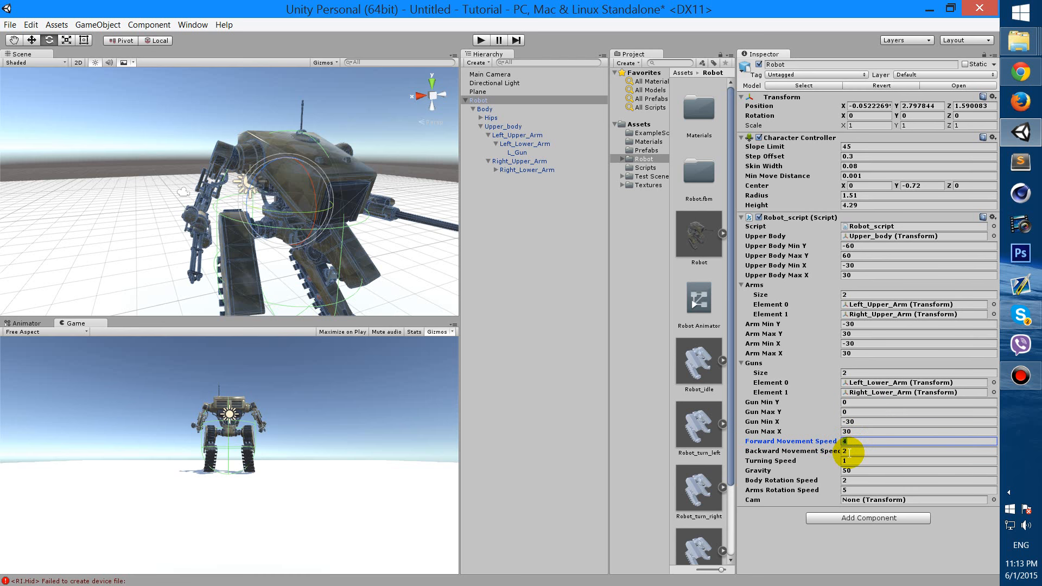
click(851, 452)
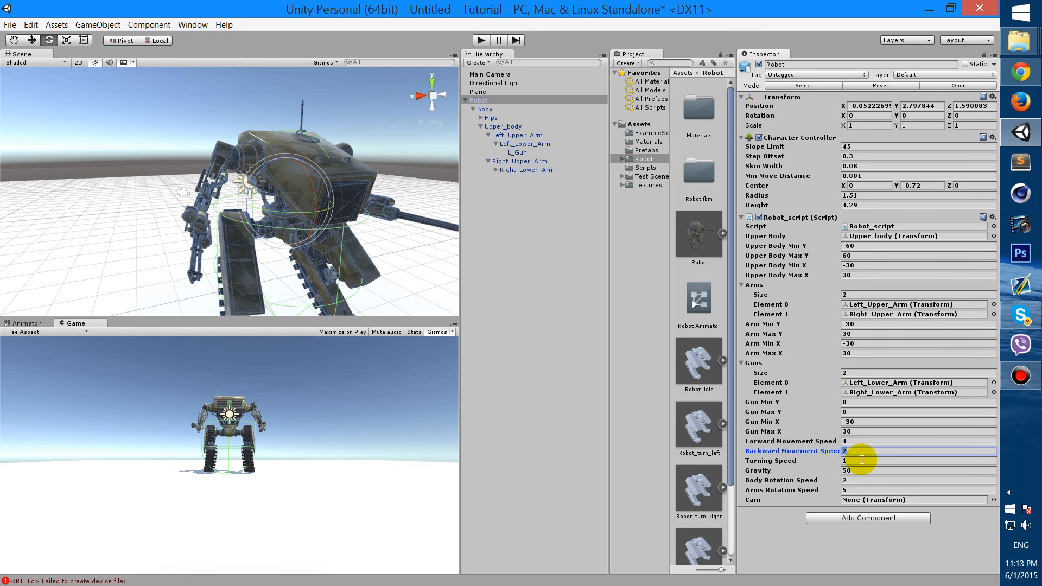
click(862, 463)
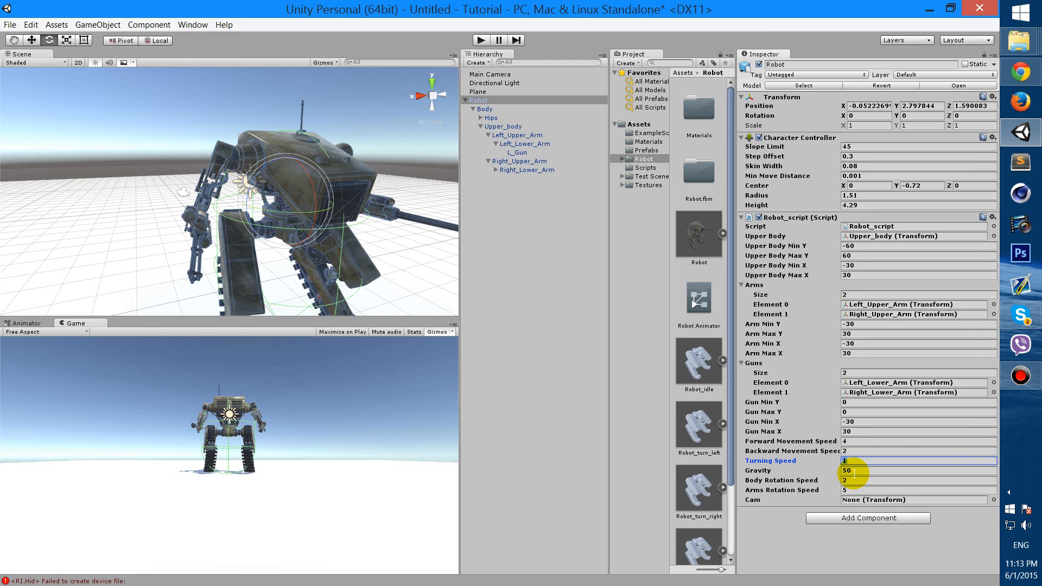
click(854, 472)
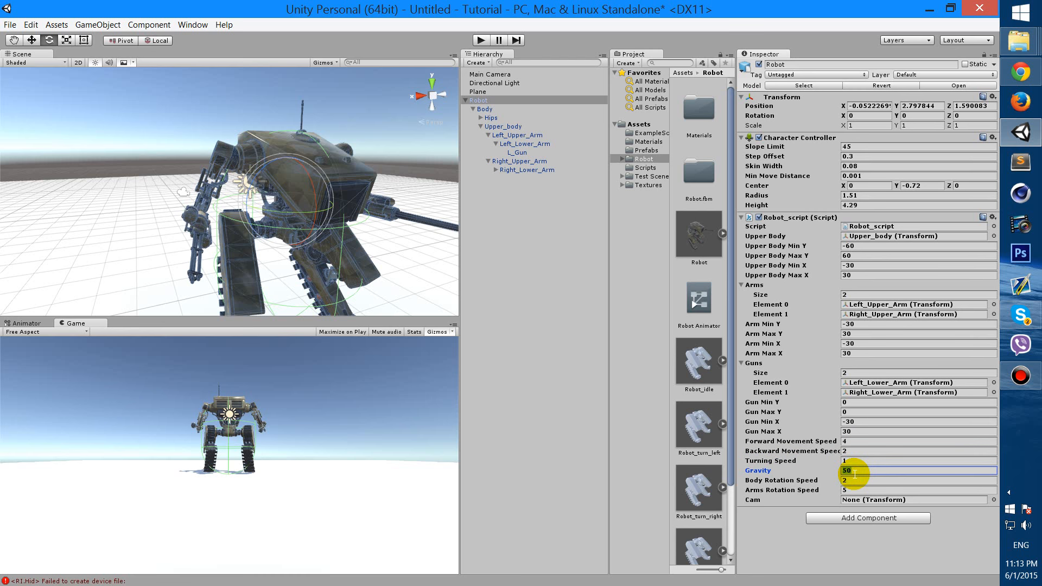
click(869, 470)
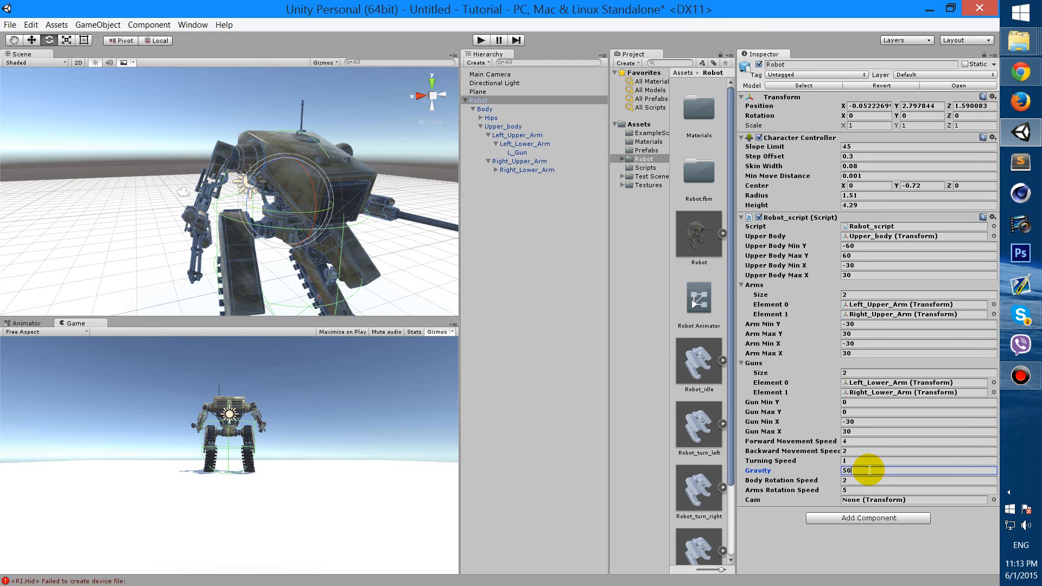
click(862, 481)
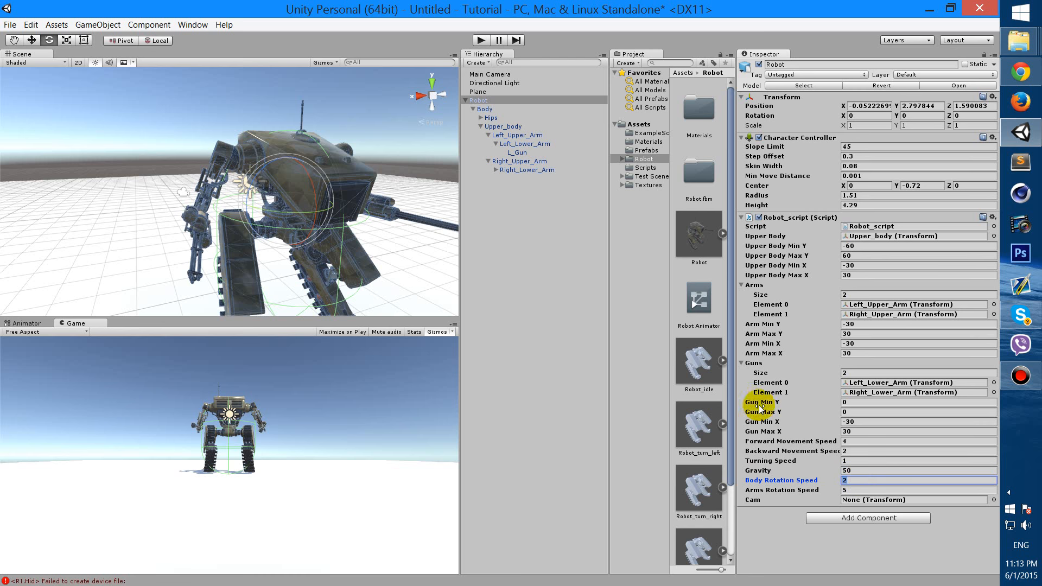
alt+drag(368, 223, 324, 279)
scroll(325, 278, up, 4)
middle_drag(324, 266, 299, 193)
alt+drag(300, 196, 279, 154)
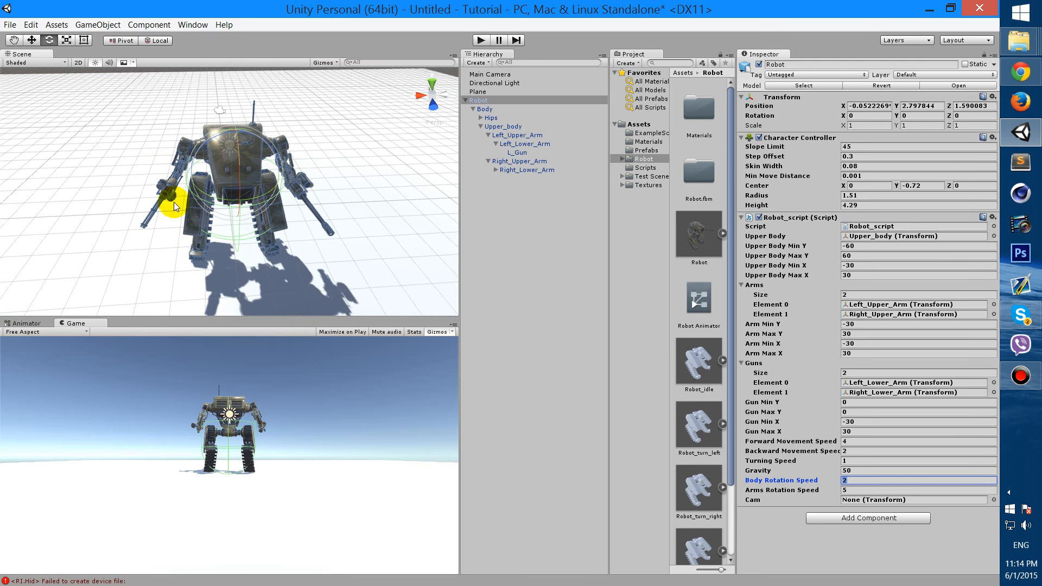
Fill Robot_script's Cam slot with Main Camera from the Hierarchy
alt+drag(303, 226, 390, 208)
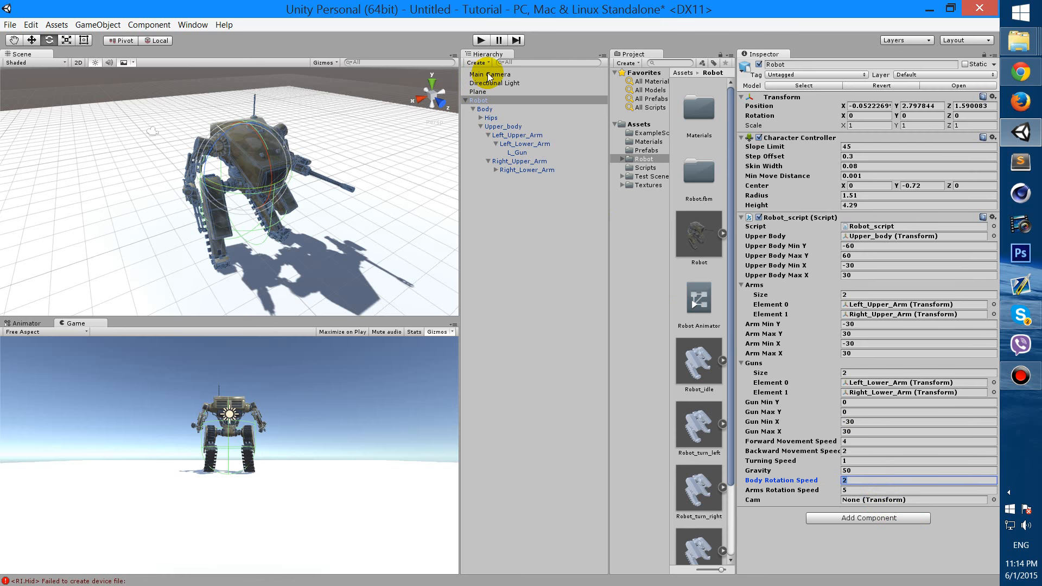
drag(488, 77, 876, 504)
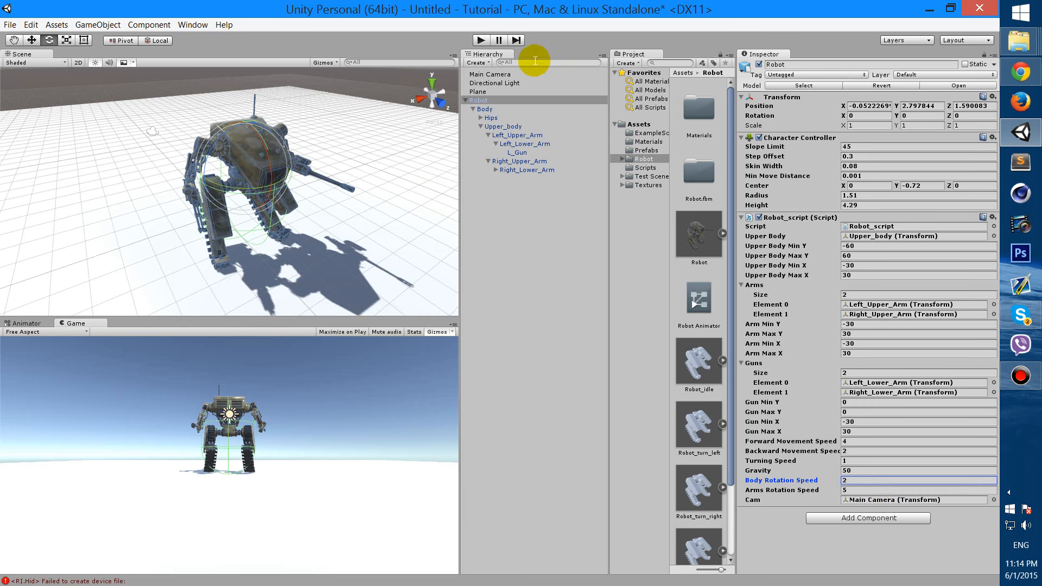
Select Main Camera and show its Robot_cam script: Target empty, Distance 7.5, Target Height 2.1
click(508, 75)
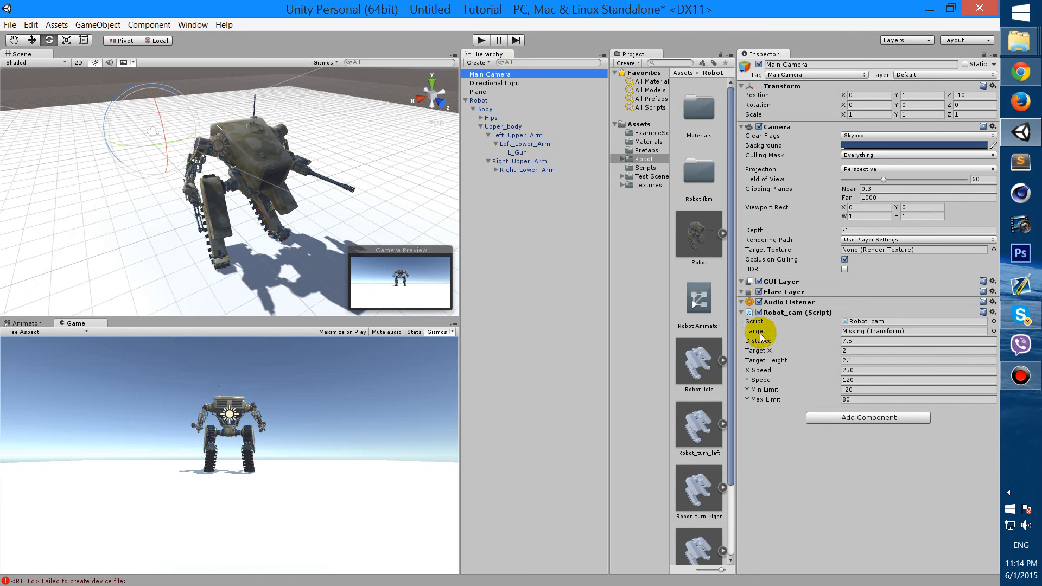
click(505, 101)
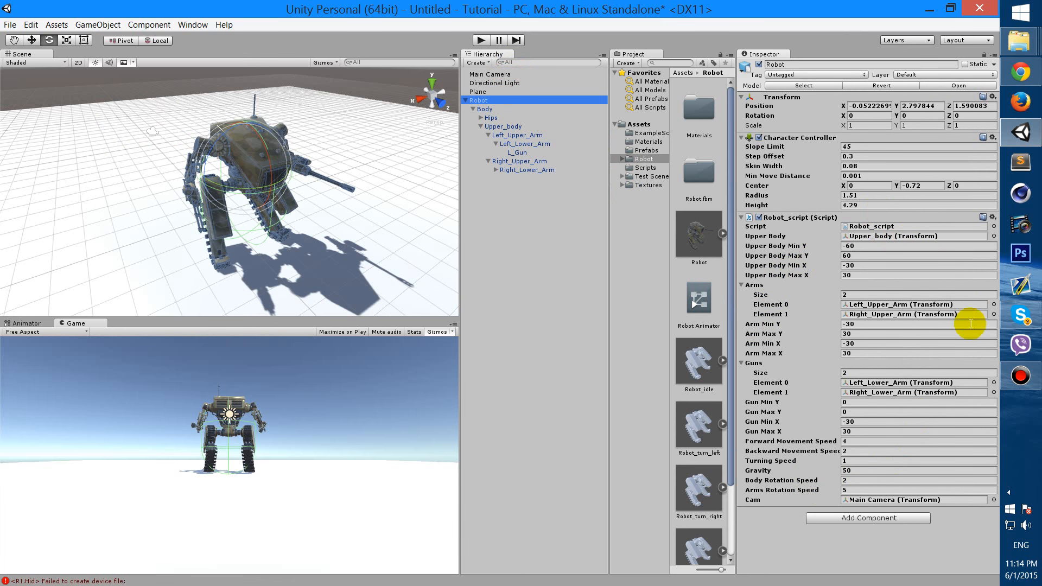
click(510, 73)
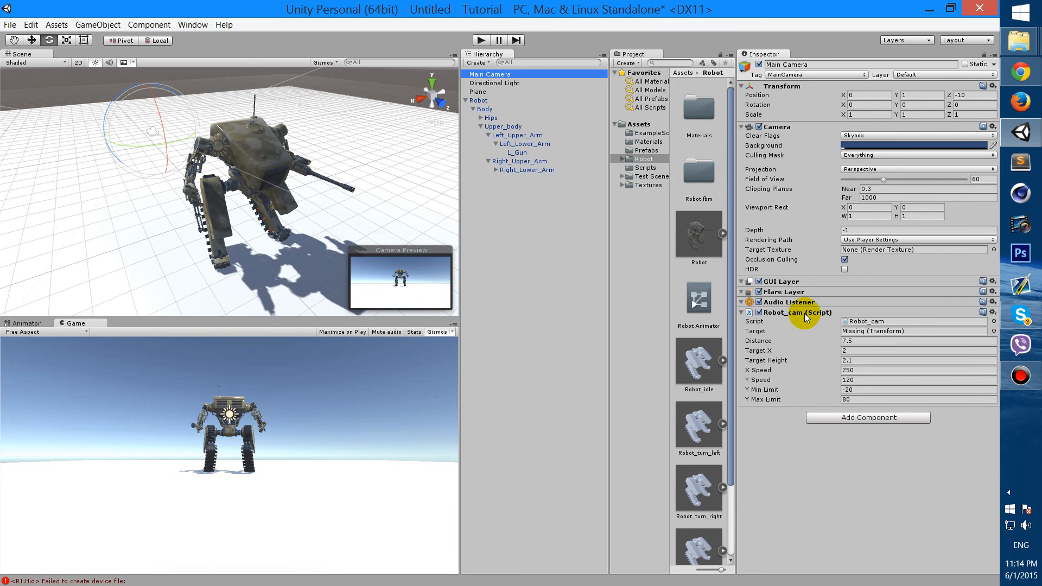
click(805, 313)
click(805, 315)
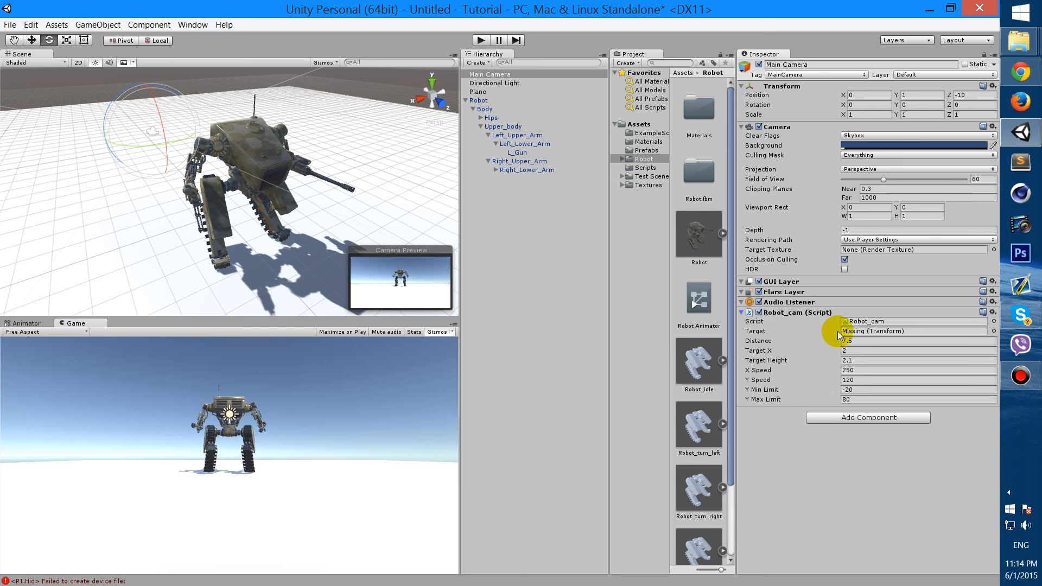
Assign Robot as Robot_cam's Target, then review its Distance and Target X values
click(870, 320)
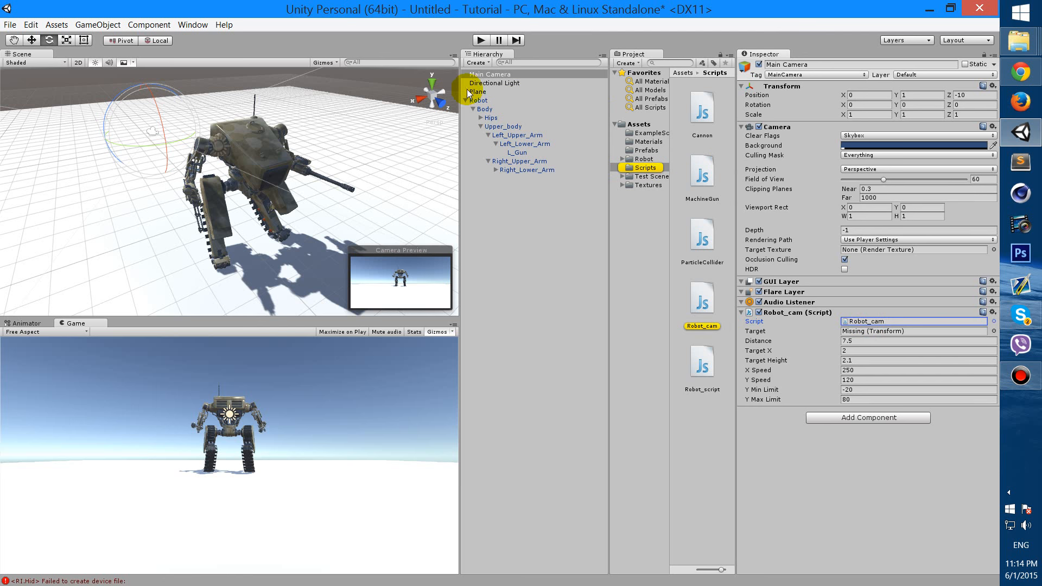
click(863, 330)
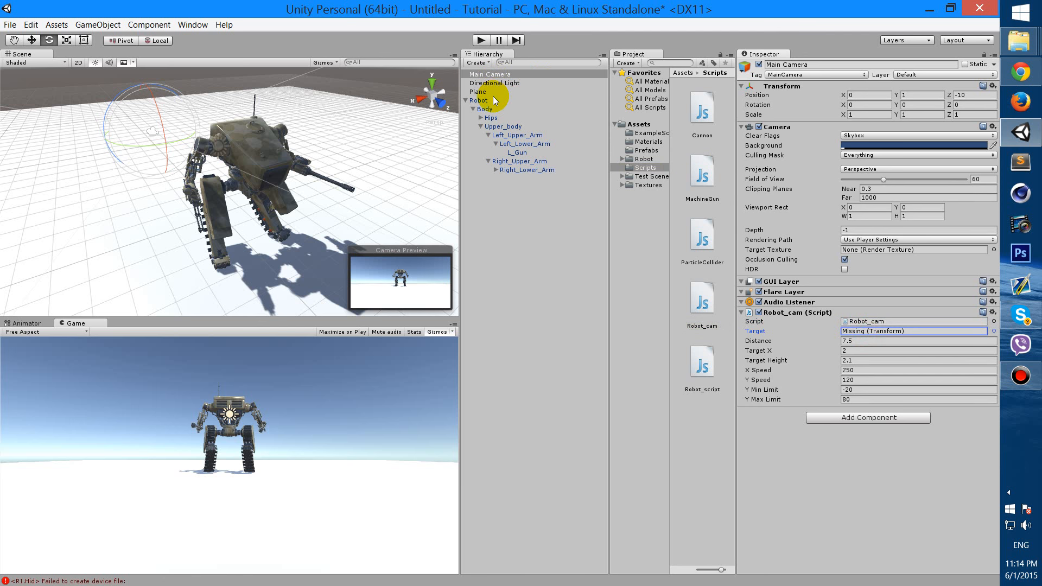
drag(483, 102, 881, 333)
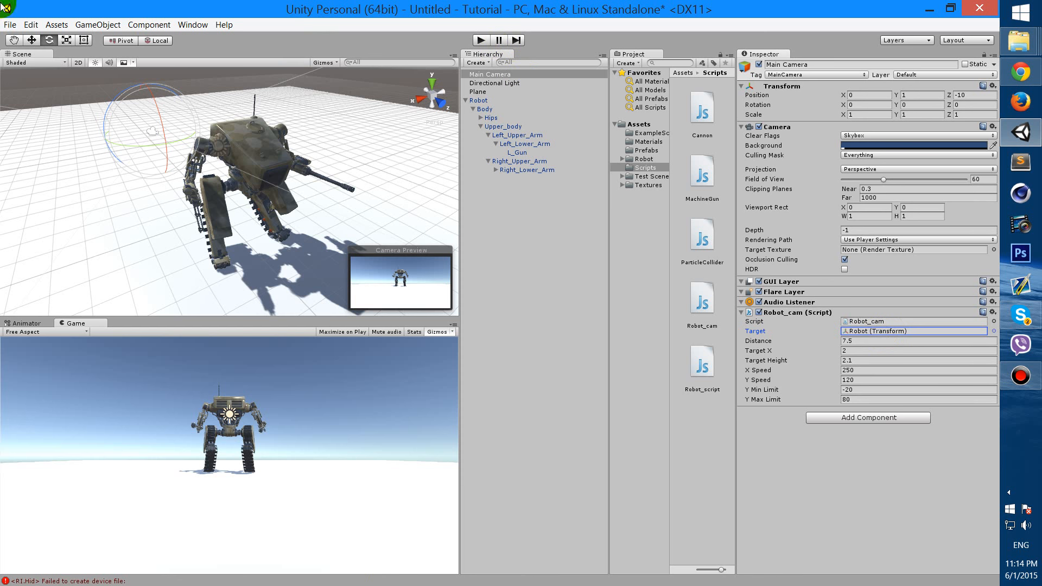
click(905, 341)
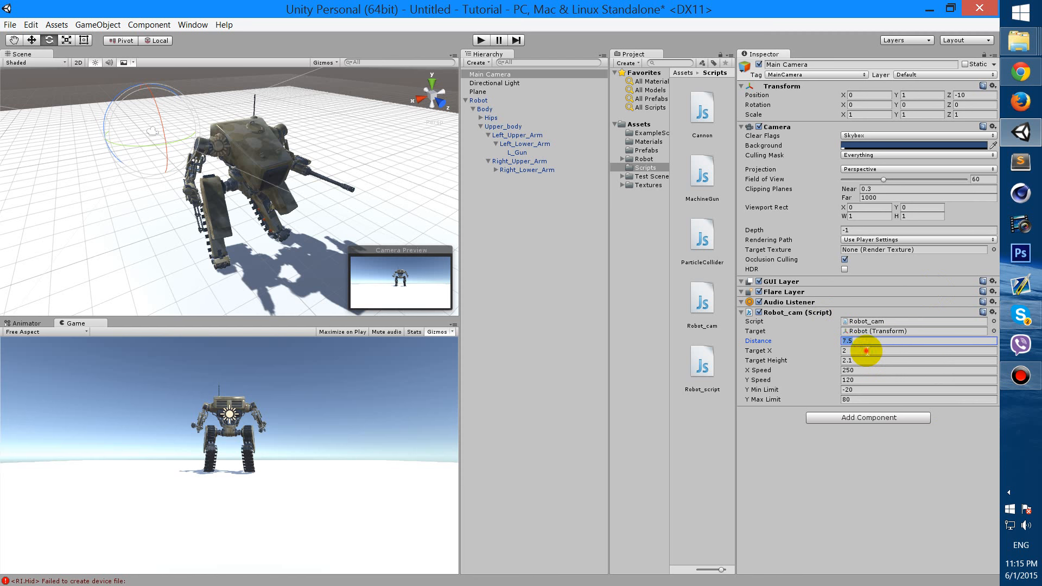
click(865, 352)
scroll(339, 160, down, 3)
alt+drag(339, 159, 754, 136)
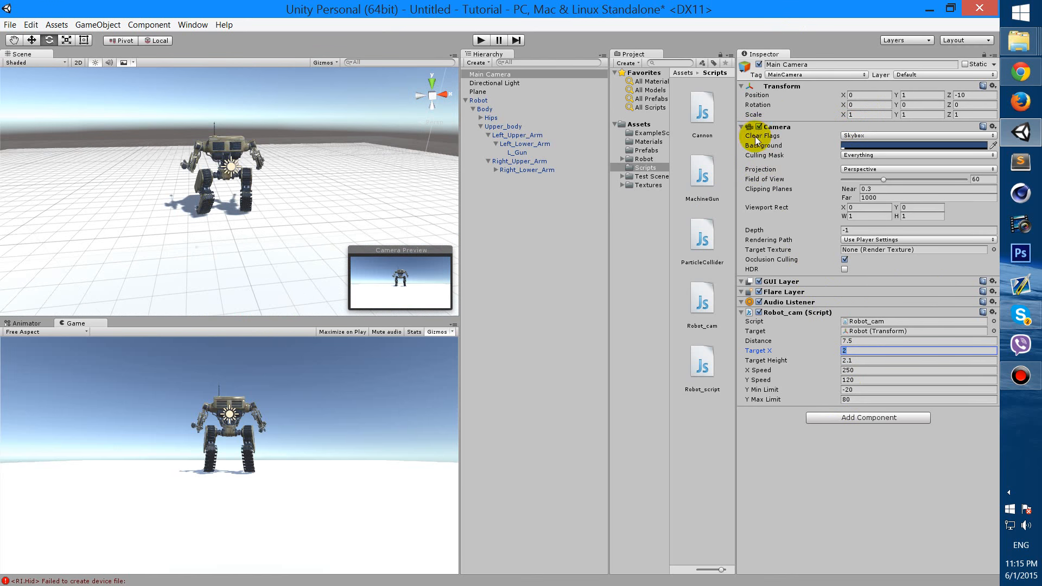
alt+drag(256, 167, 243, 184)
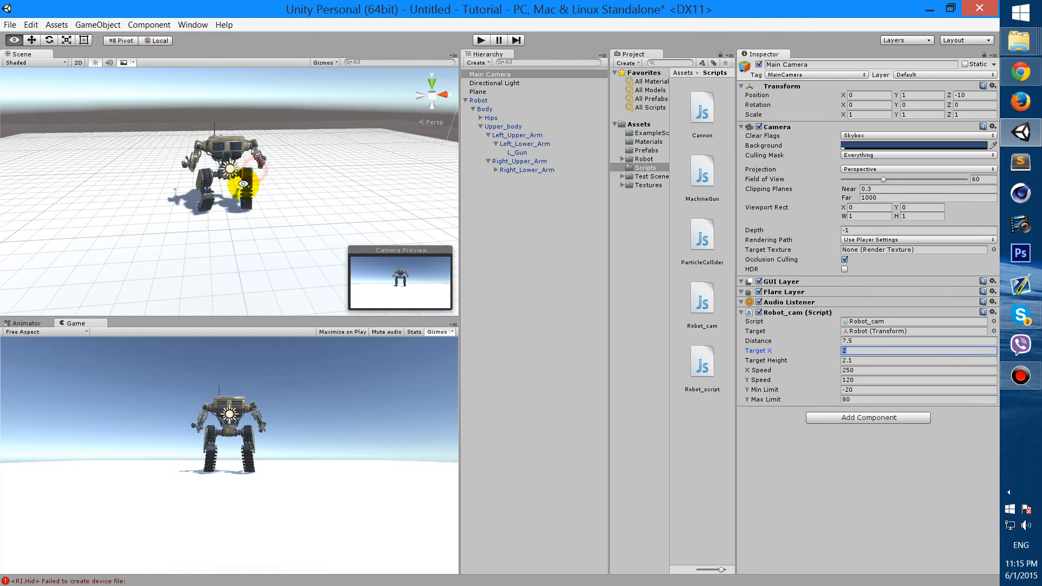
Play the game and trial Robot_cam's Target X at -2.25 with a raised Target Height
click(481, 40)
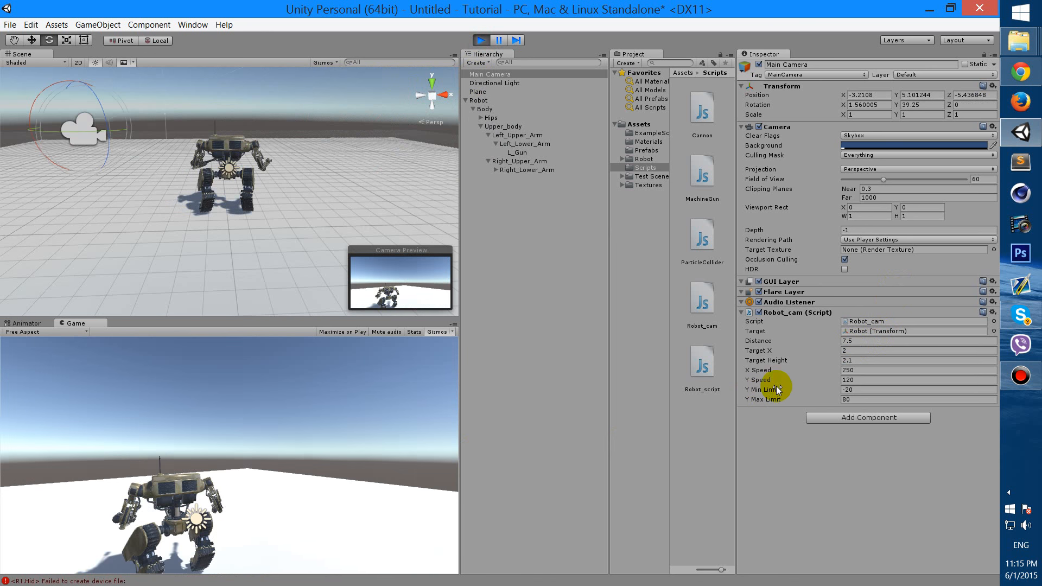
click(838, 350)
drag(838, 349, 768, 346)
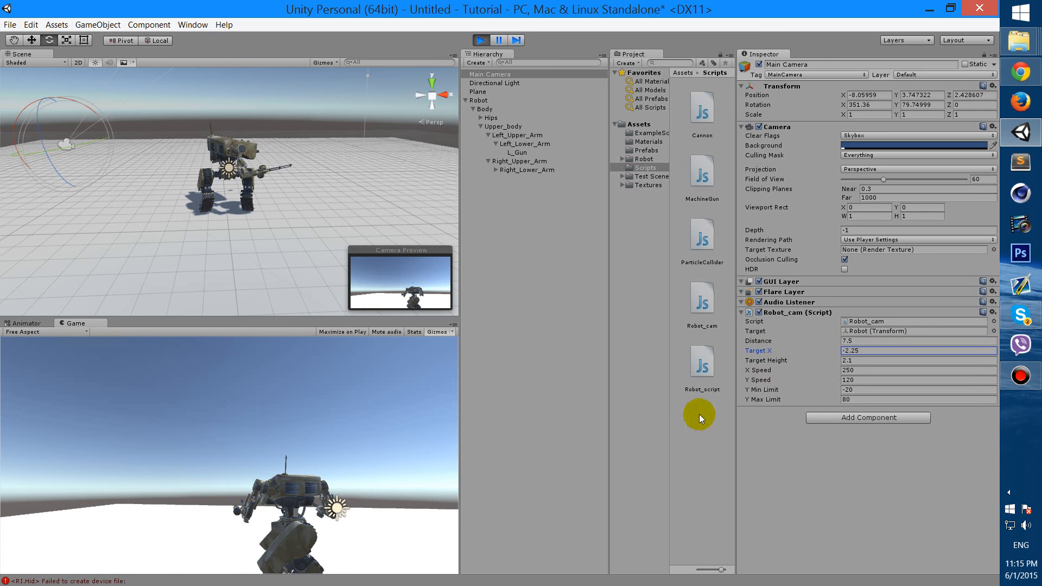
click(856, 351)
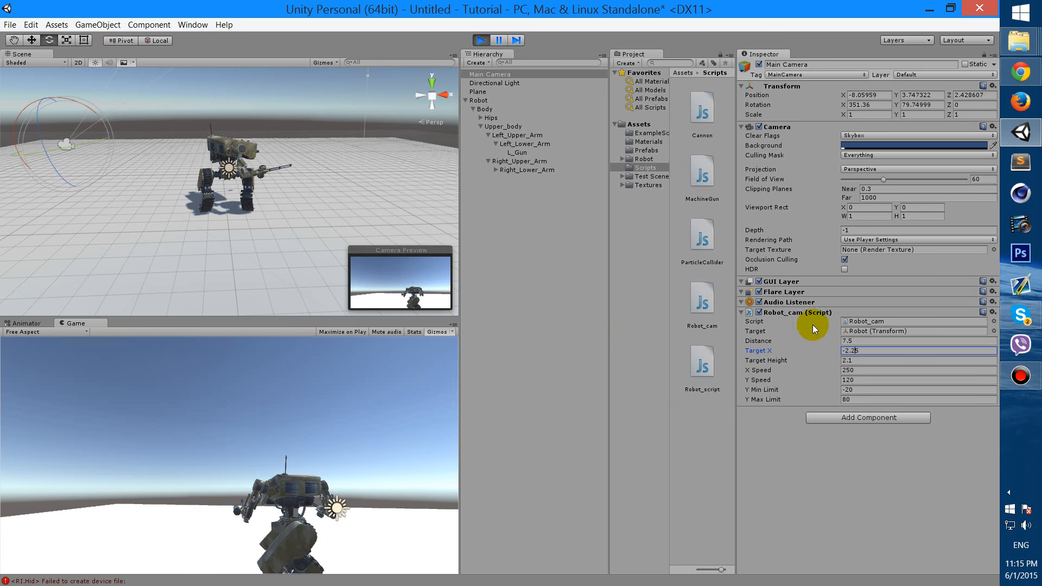
mouse_move(835, 359)
mouse_down()
mouse_move(868, 360)
mouse_move(829, 360)
mouse_move(855, 356)
mouse_up()
click(481, 40)
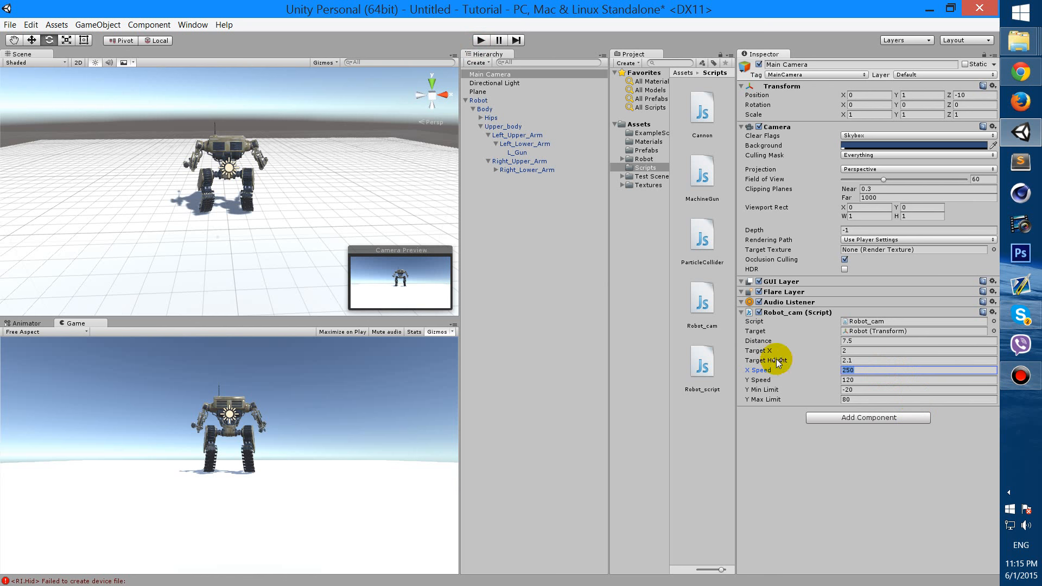
click(862, 371)
click(870, 380)
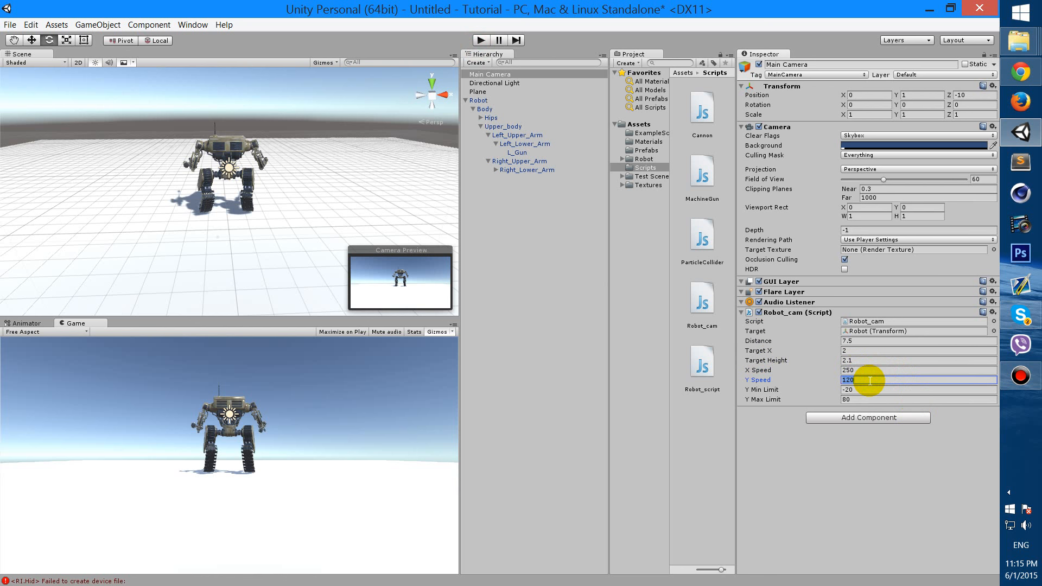
click(867, 370)
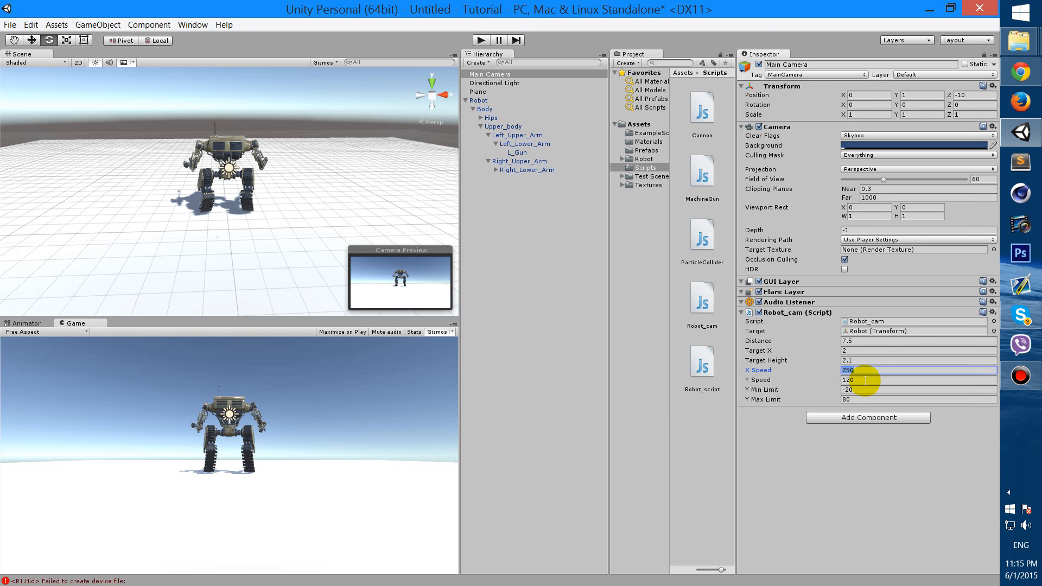
click(866, 380)
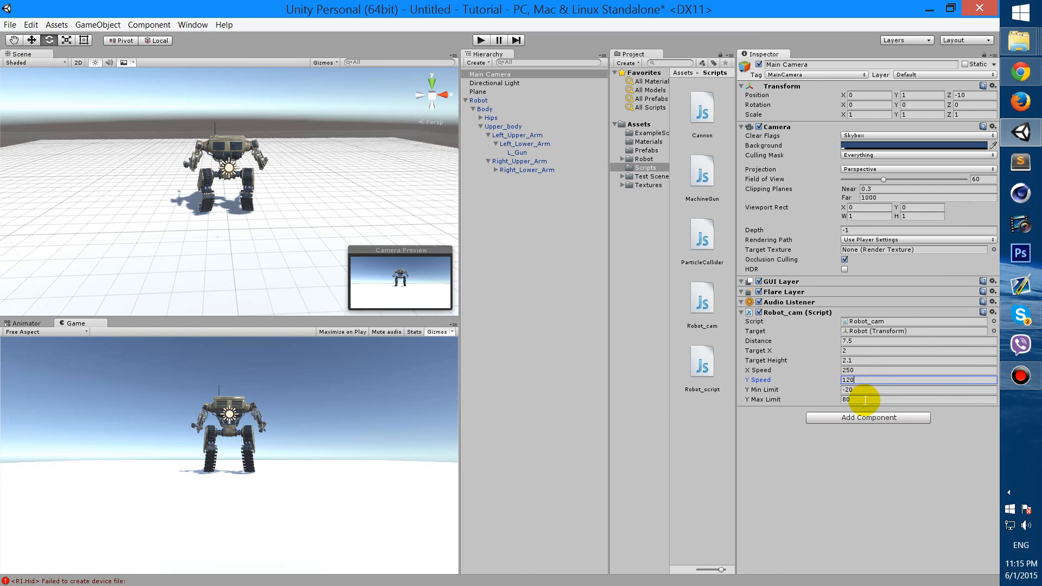
click(865, 401)
click(866, 400)
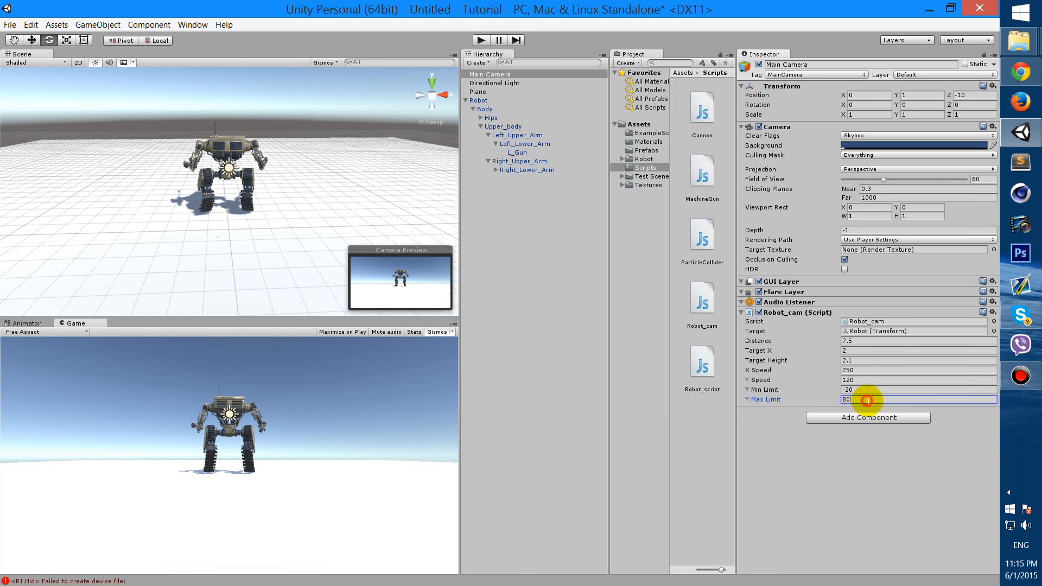
click(870, 390)
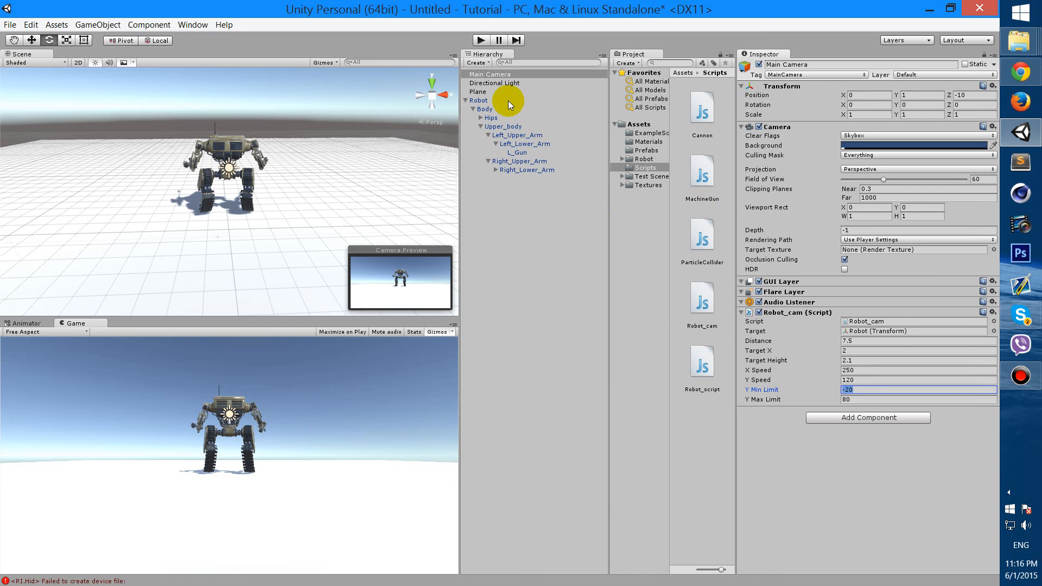
click(481, 40)
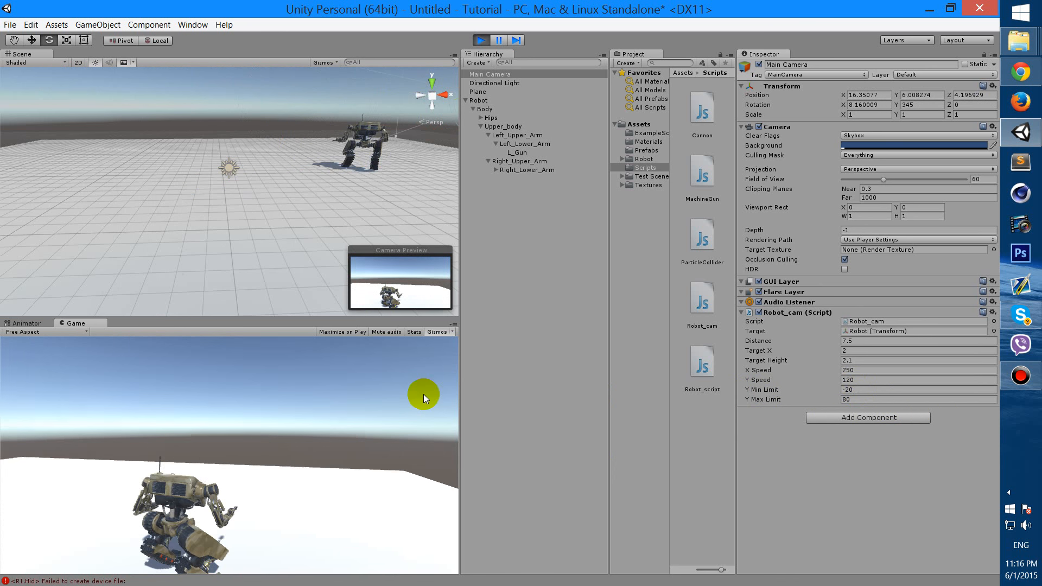
key(w)
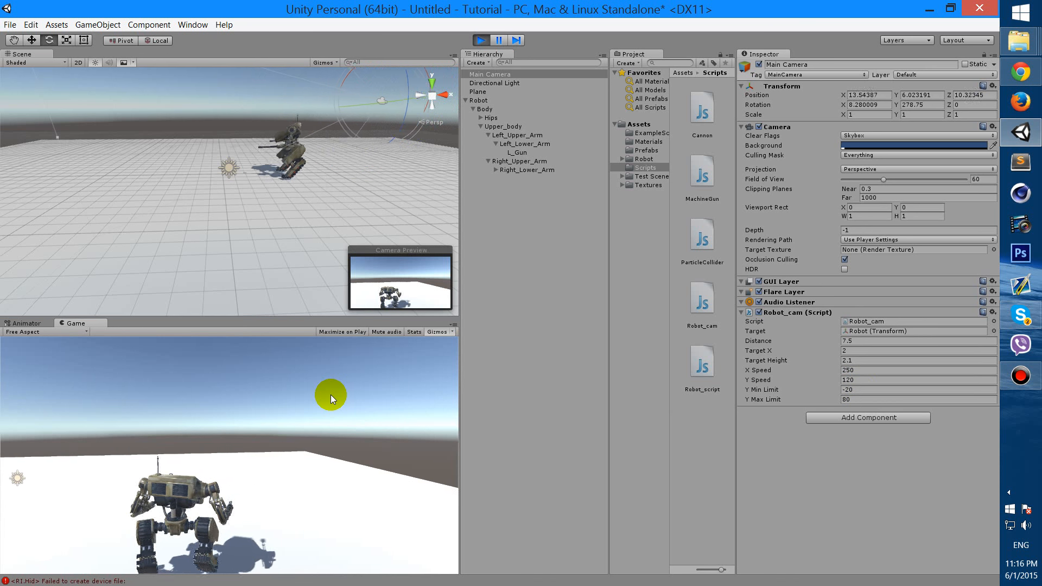
click(479, 39)
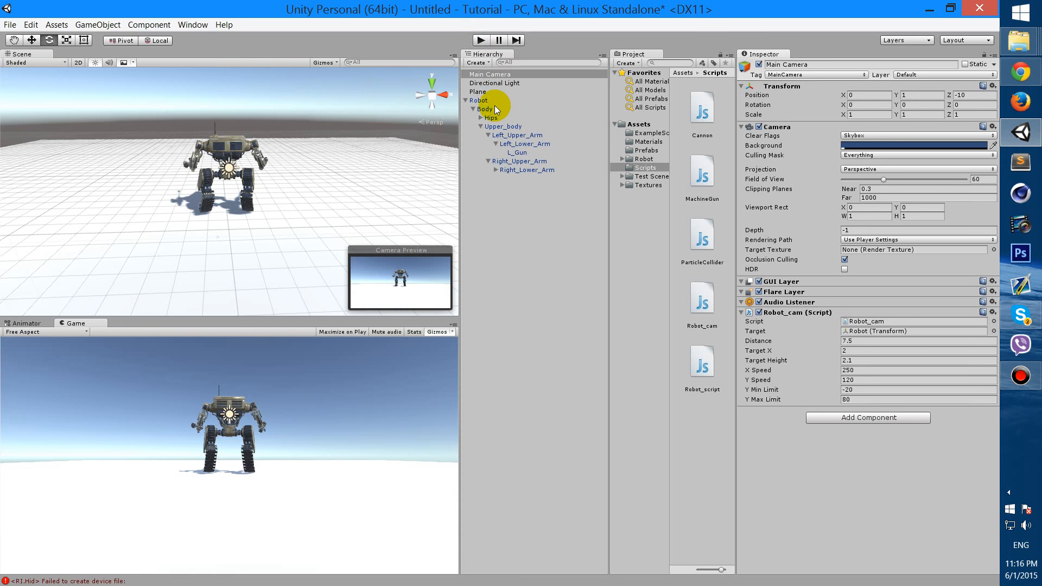
Add an Animator component to the Robot from the Miscellaneous category
click(479, 100)
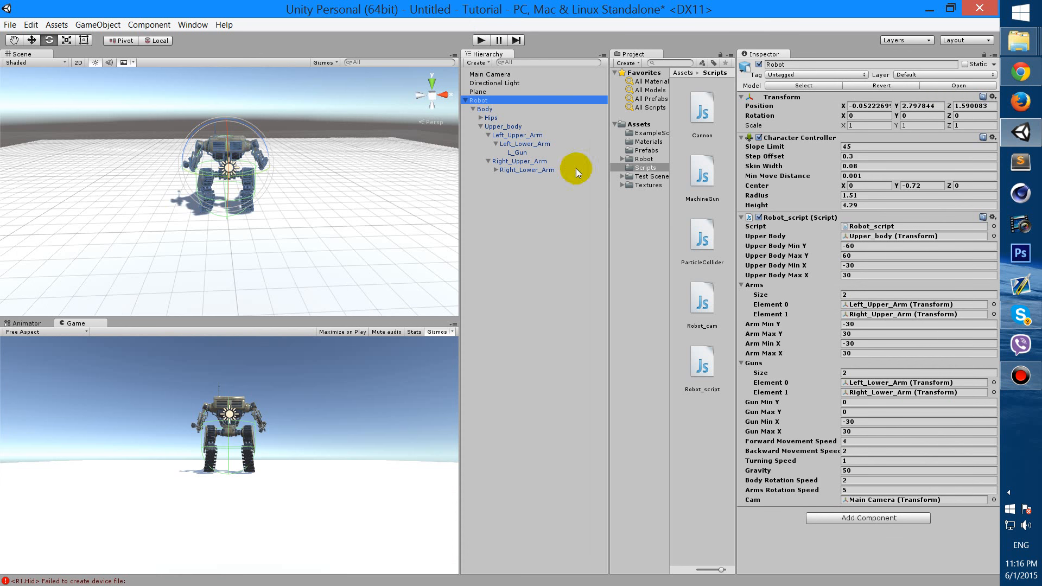
click(900, 517)
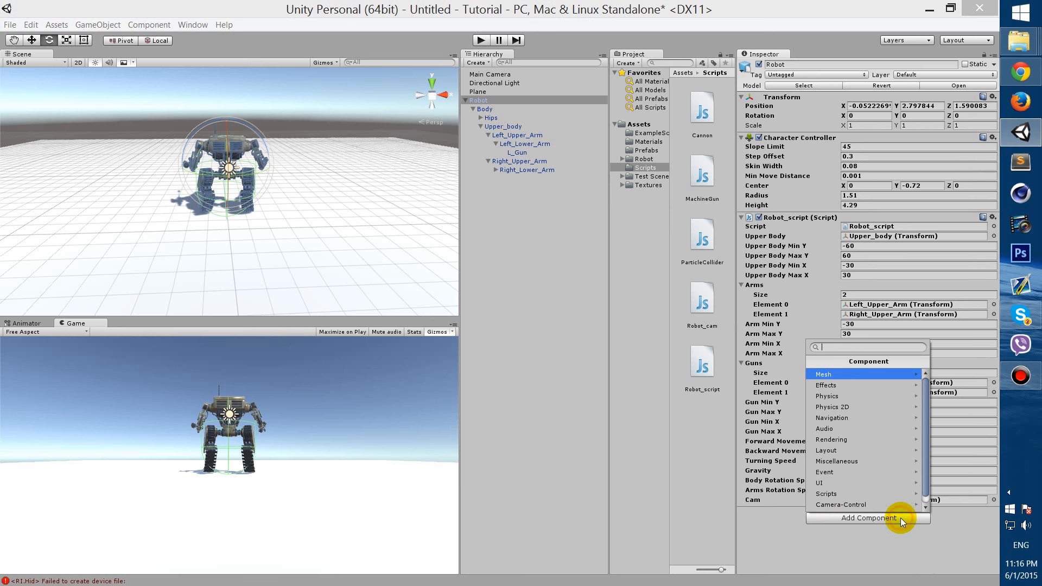
click(897, 462)
click(842, 373)
scroll(868, 445, down, 3)
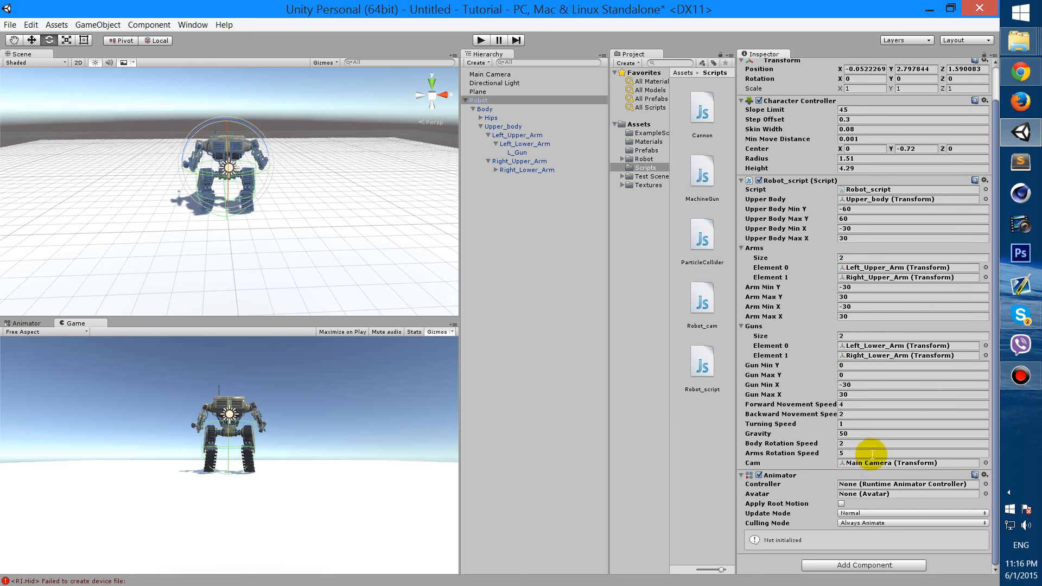
Set the Animator's Avatar to Robot_idleAvatar and Controller to Robot Animator, then open the controller graph
click(985, 494)
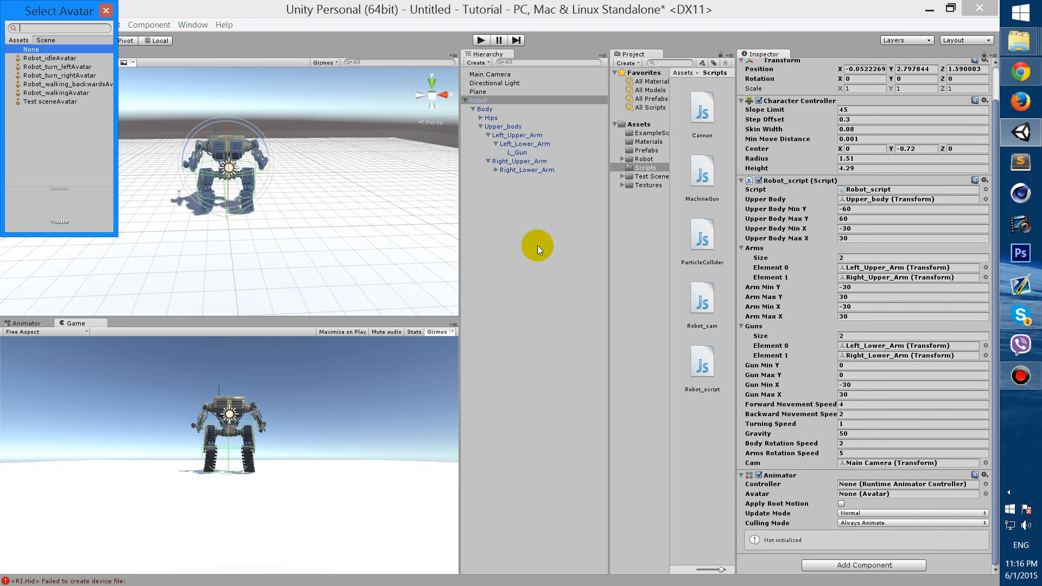
click(68, 60)
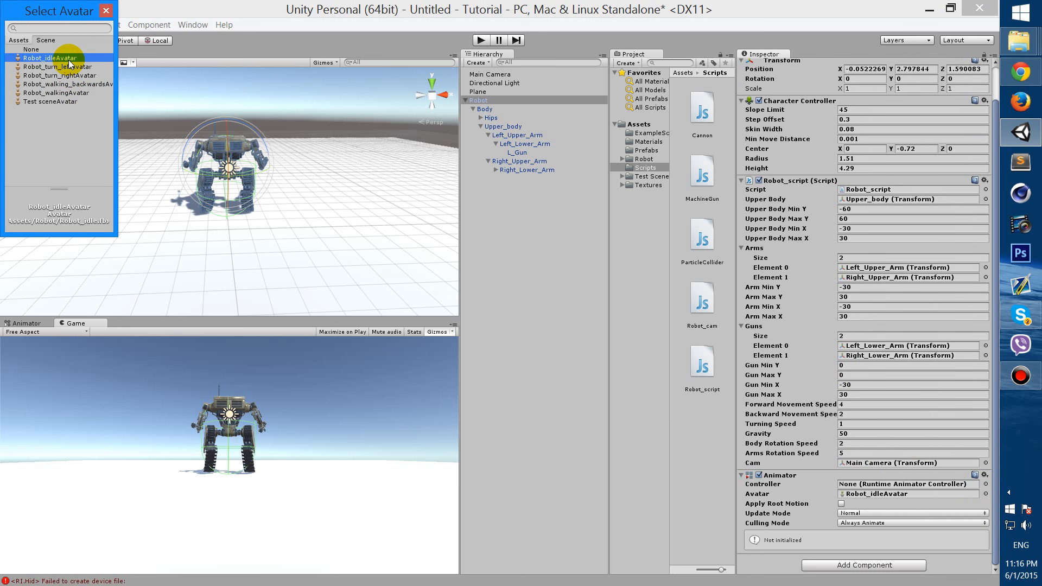
click(106, 12)
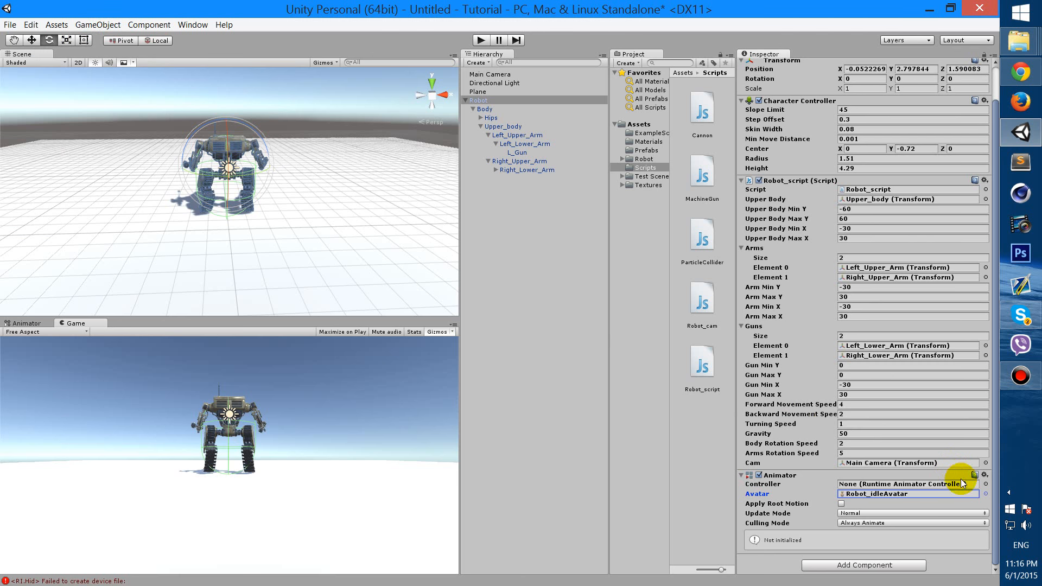
click(985, 484)
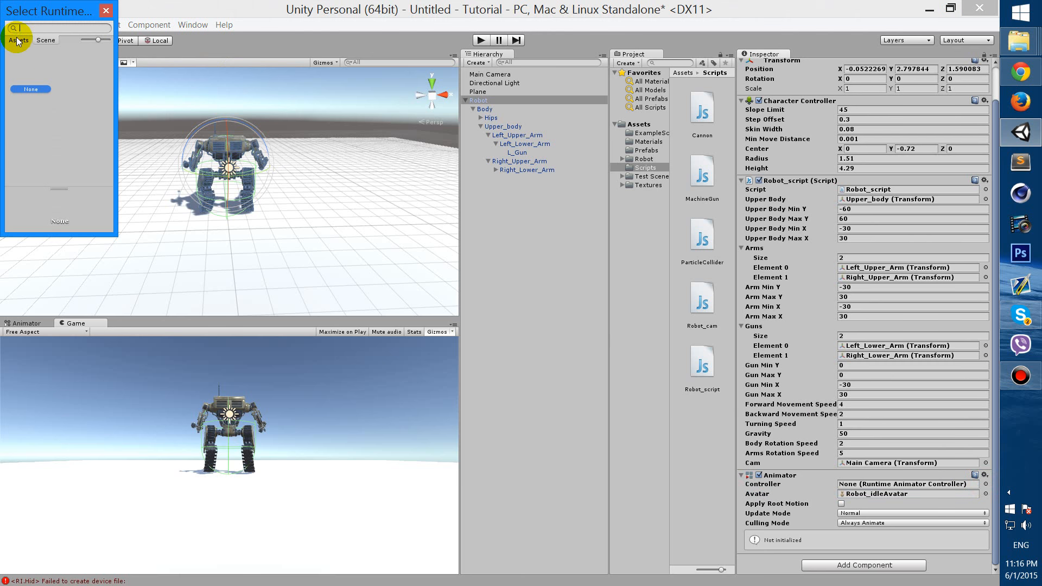
double_click(64, 60)
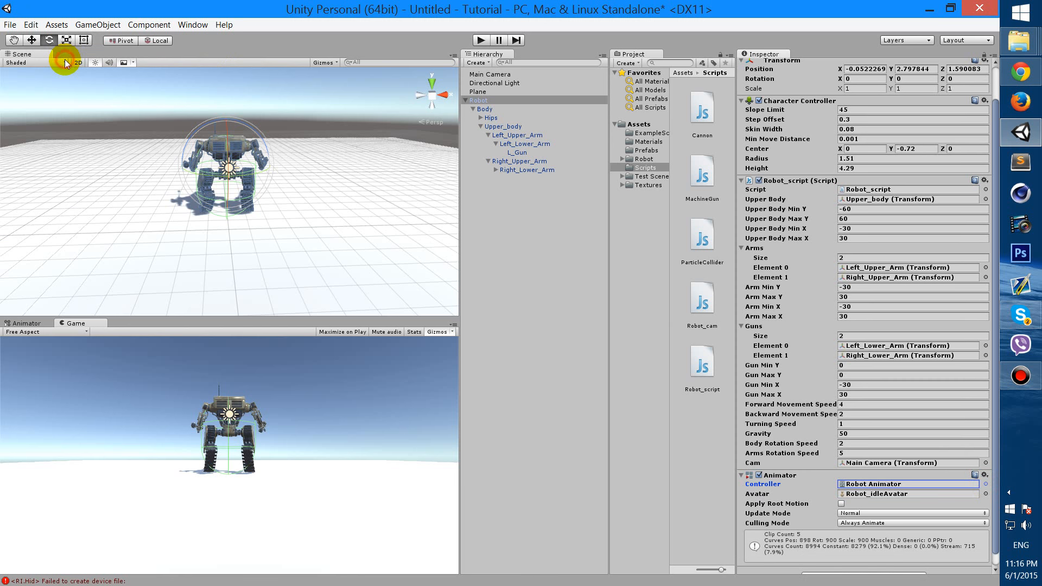
double_click(868, 484)
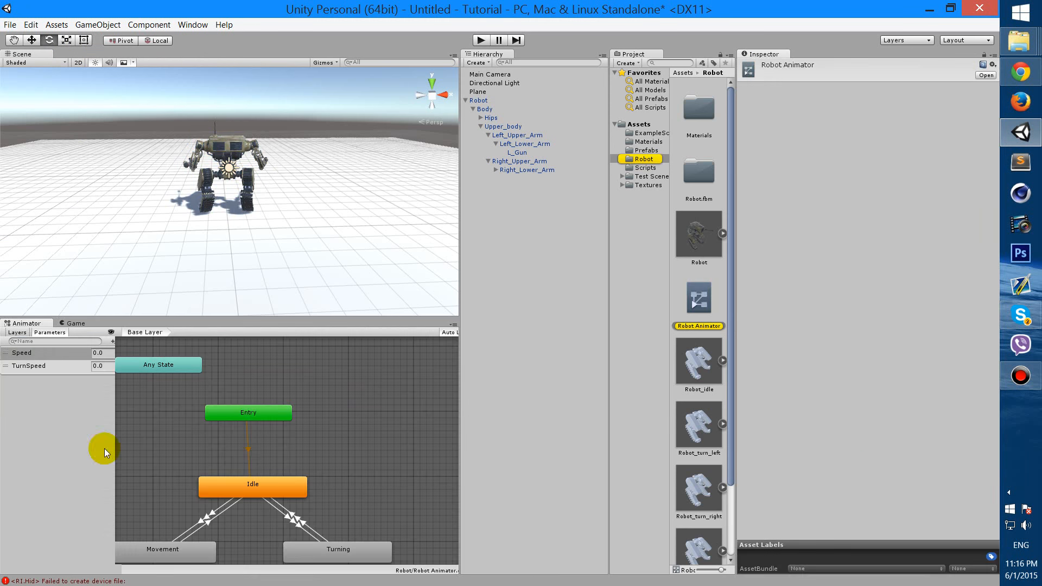
click(292, 392)
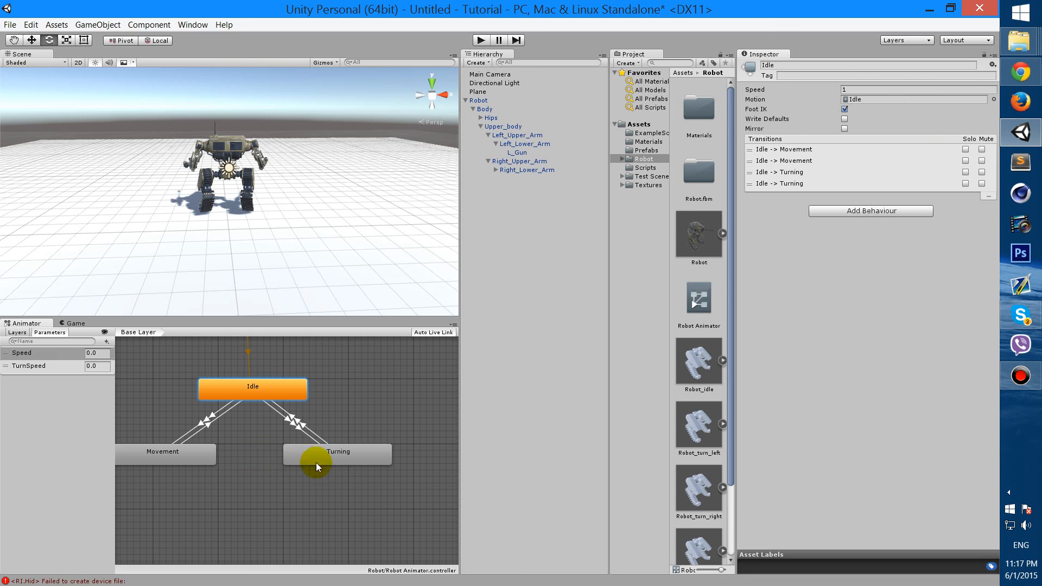
double_click(343, 457)
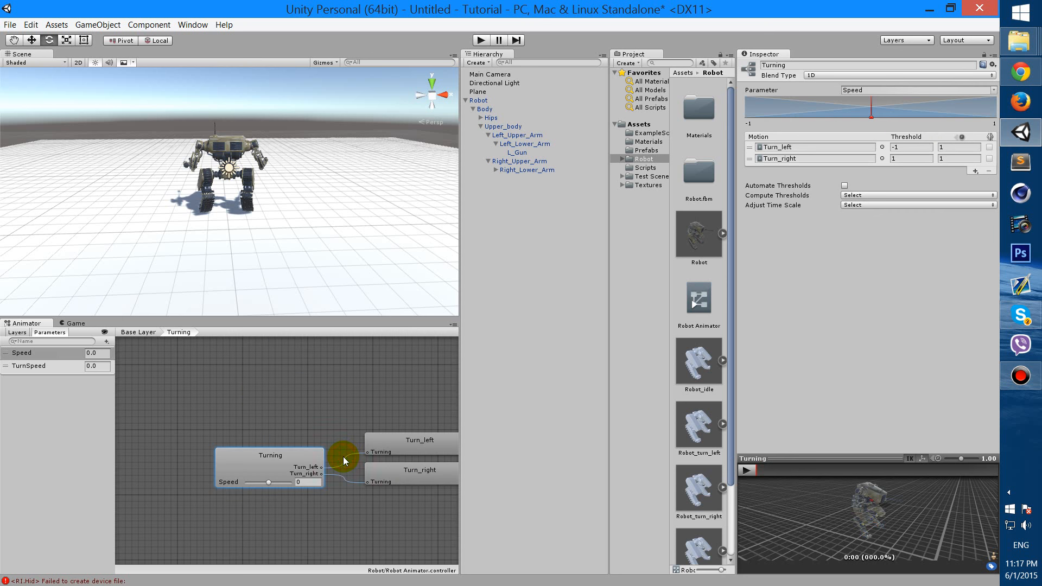
click(140, 333)
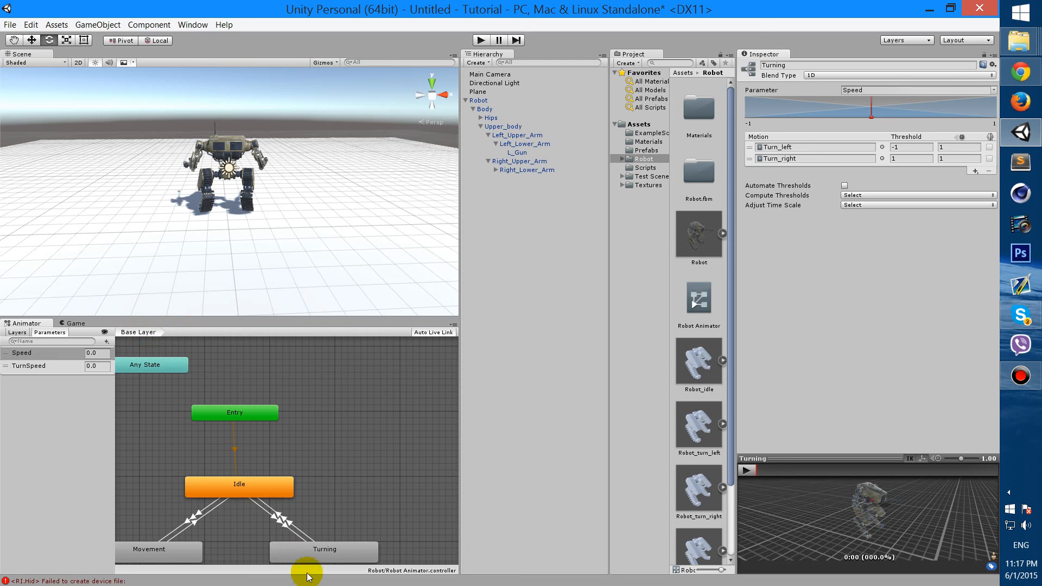
double_click(353, 552)
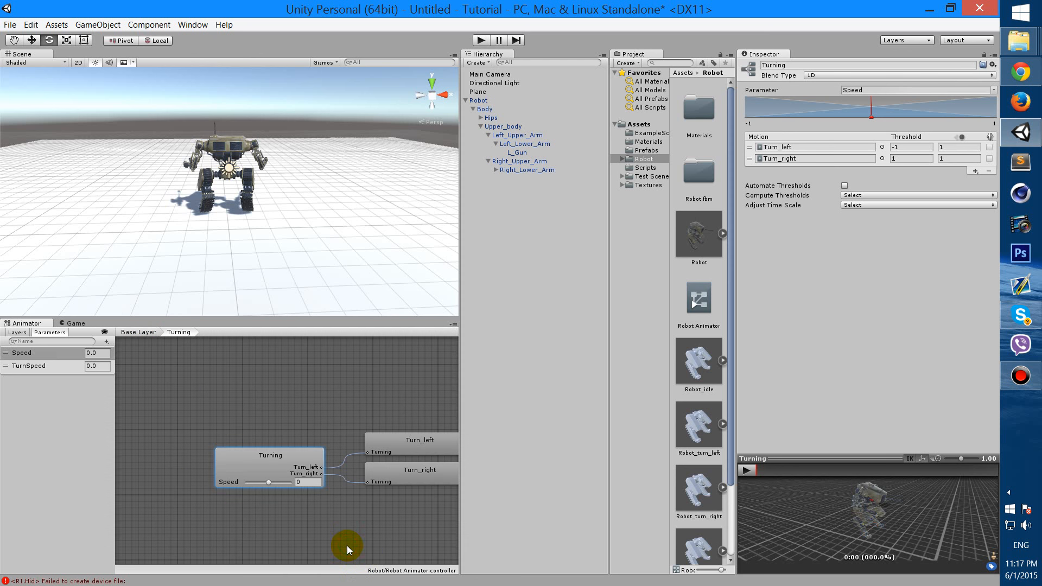
click(395, 444)
click(254, 469)
click(779, 146)
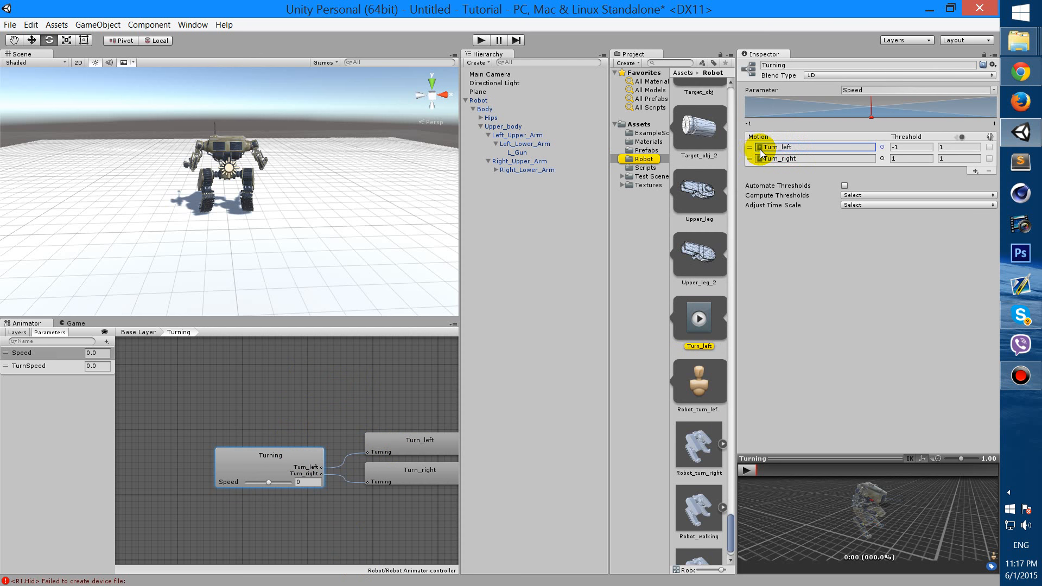
click(801, 158)
click(806, 159)
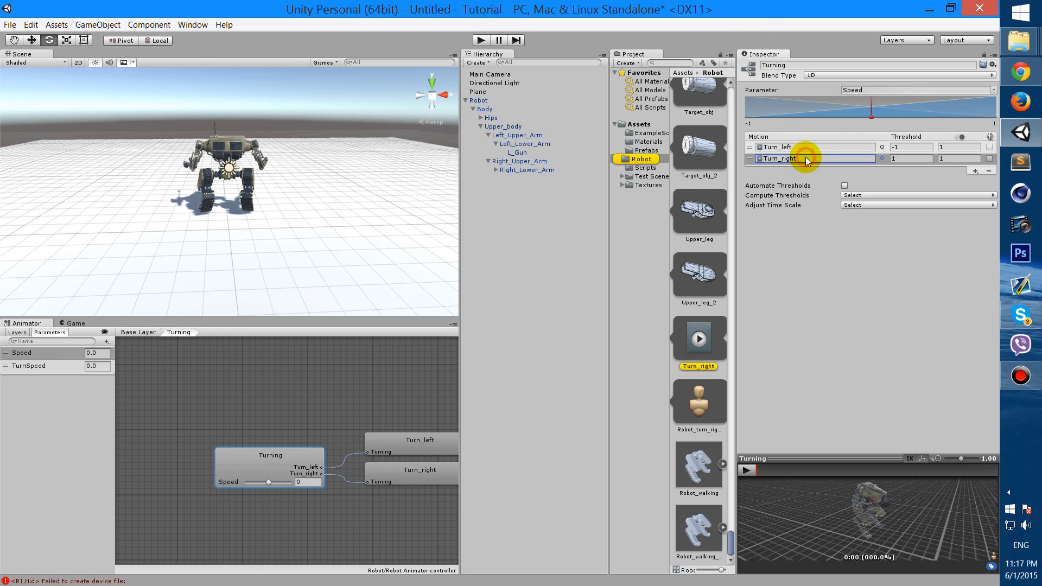
click(138, 332)
double_click(164, 556)
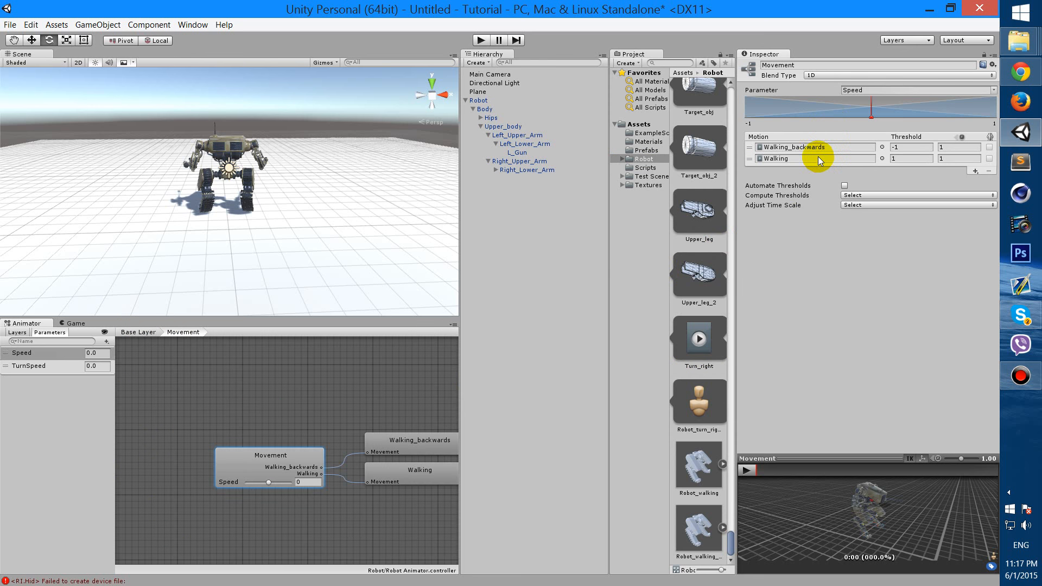
click(138, 332)
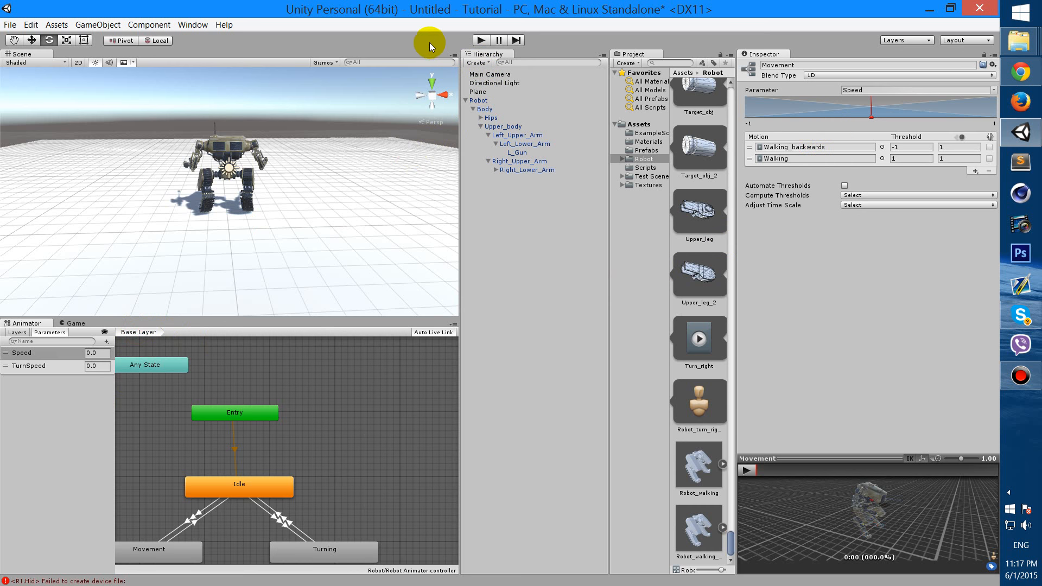
Play the scene in the Game view, walk and turn the robot with the keyboard, then stop
click(80, 324)
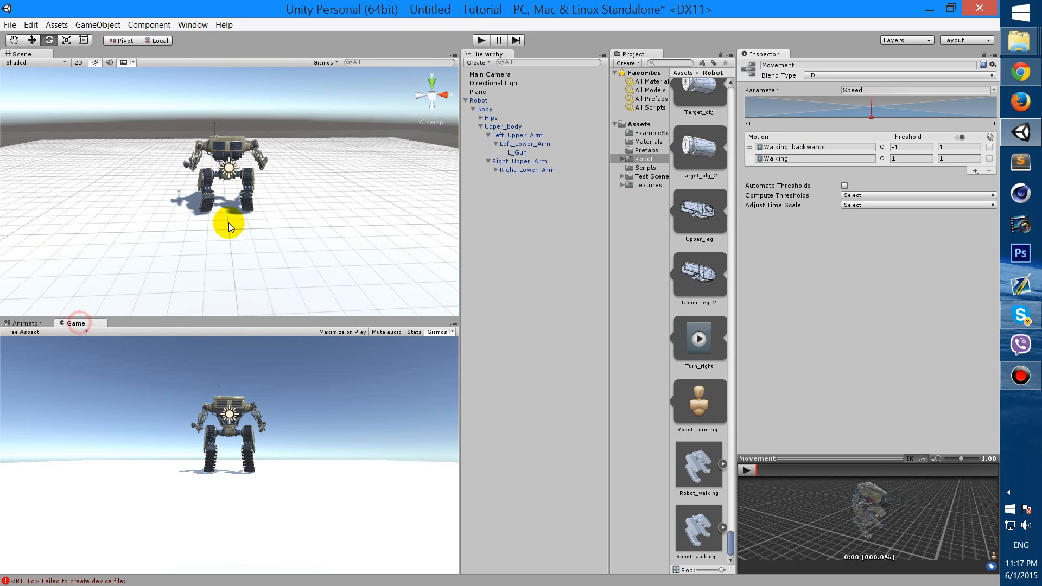
click(481, 40)
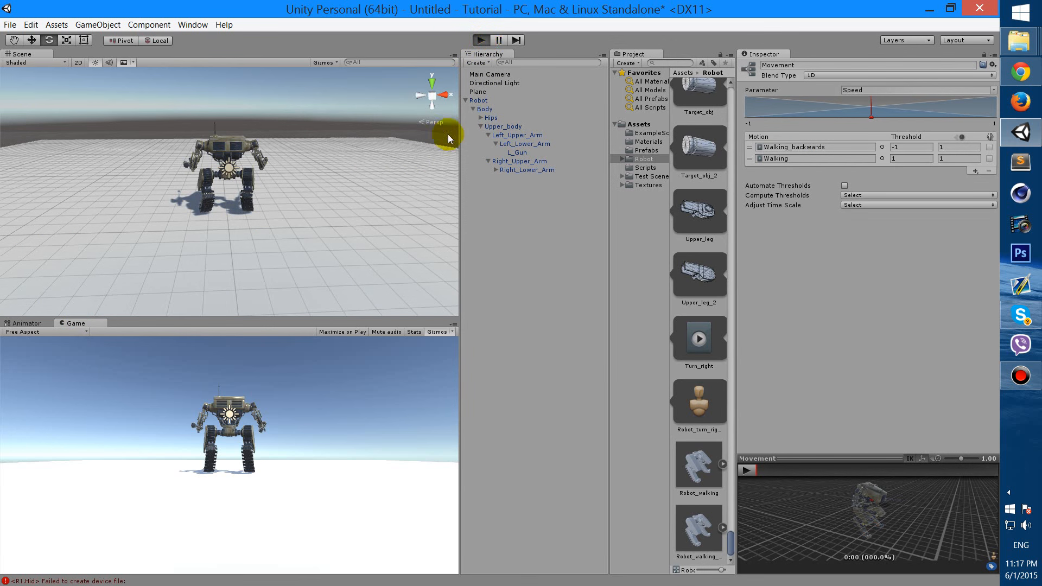
key(w)
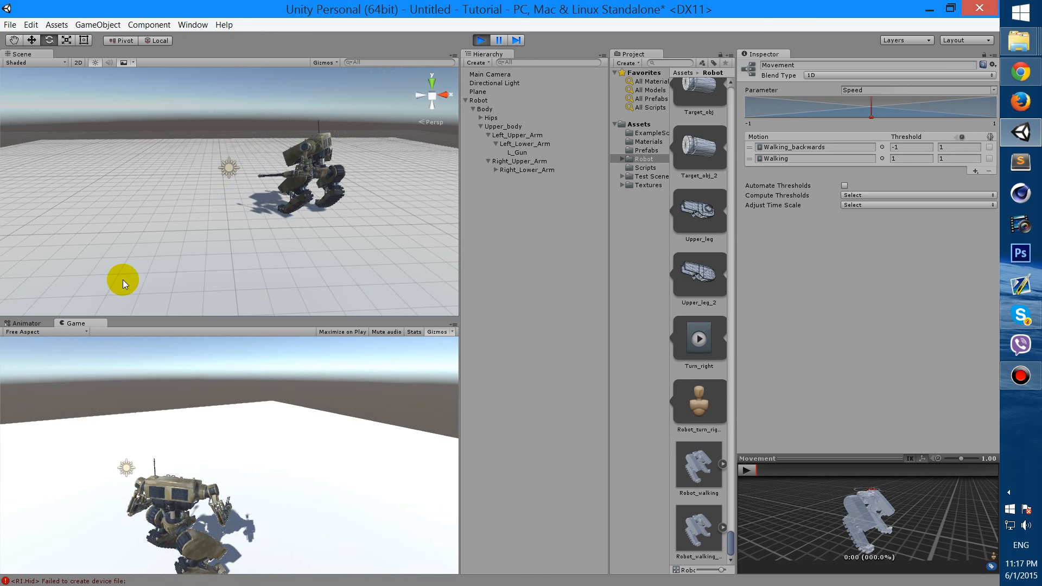
click(476, 41)
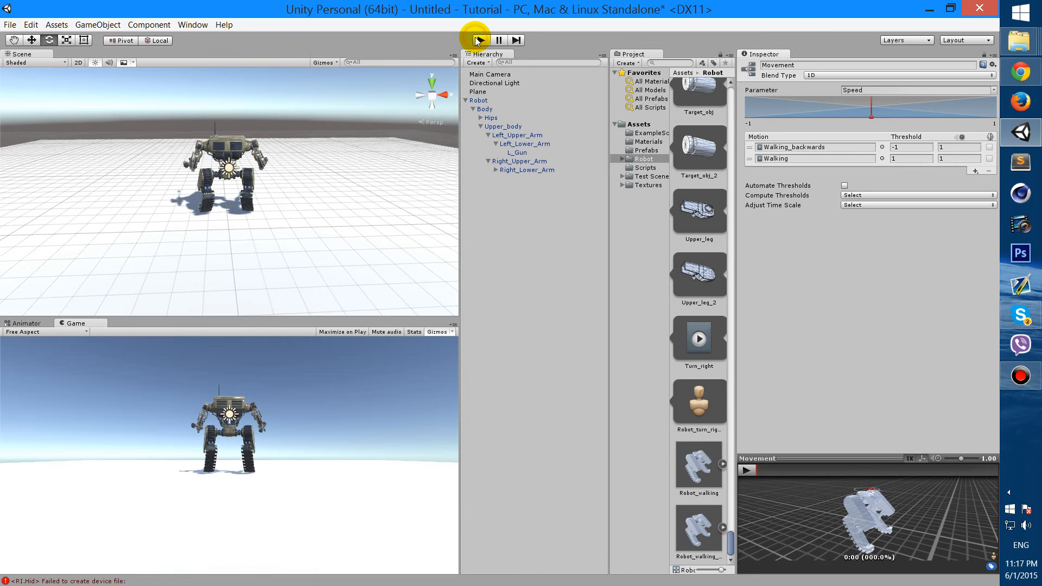